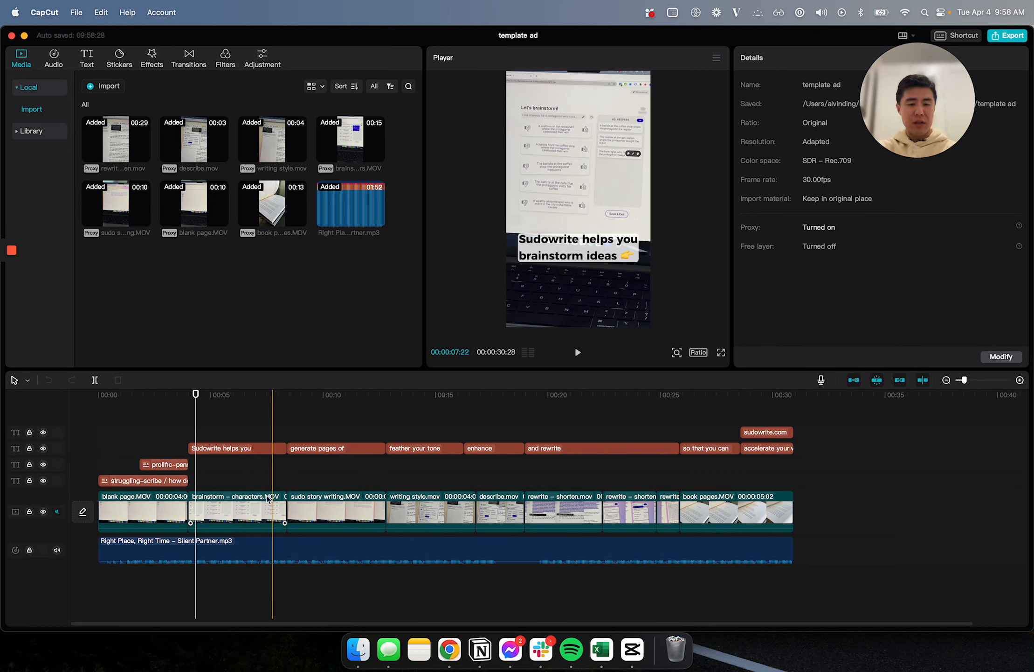
Try to reposition the selected opening blank page clip in the preview, and undo the move
left_click(164, 485)
left_click(163, 510)
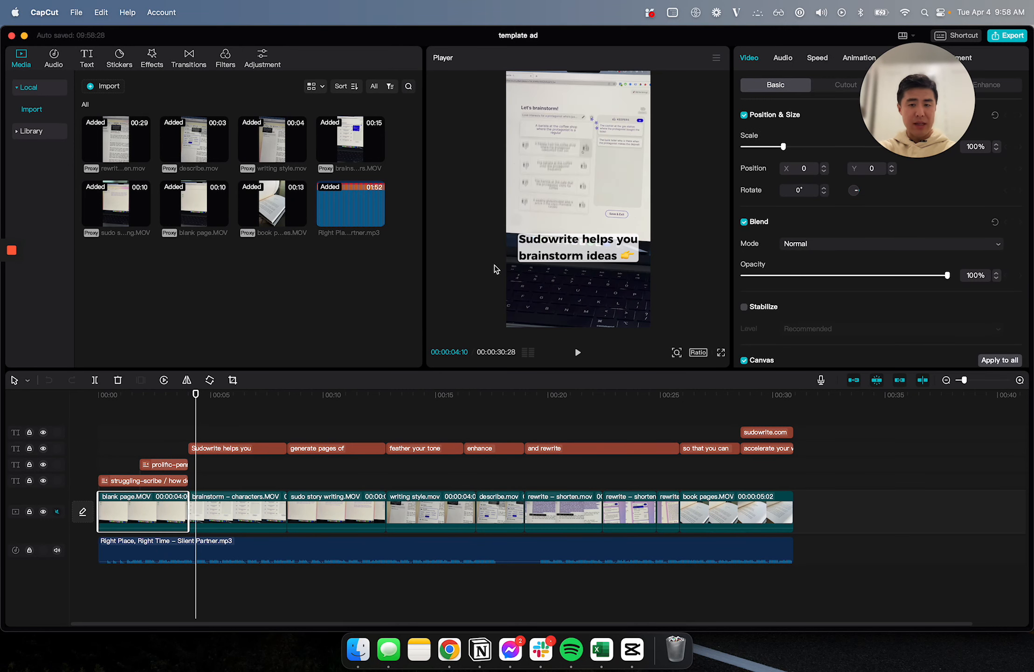
left_click(559, 178)
mouse_move(586, 174)
left_mouse_down()
mouse_move(545, 207)
mouse_move(583, 175)
left_mouse_up()
key("super+z")
Try moving the struggling-scribe comment to X 0, Y 180 at the 00:00:01:18 frame, and undo the move
left_click(168, 481)
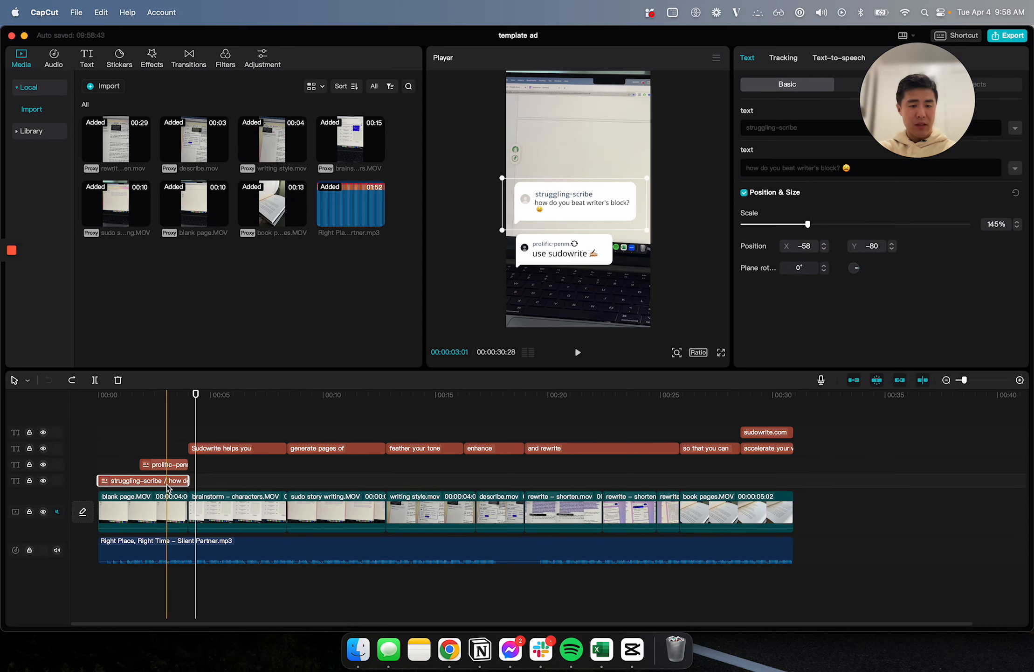
left_click(133, 402)
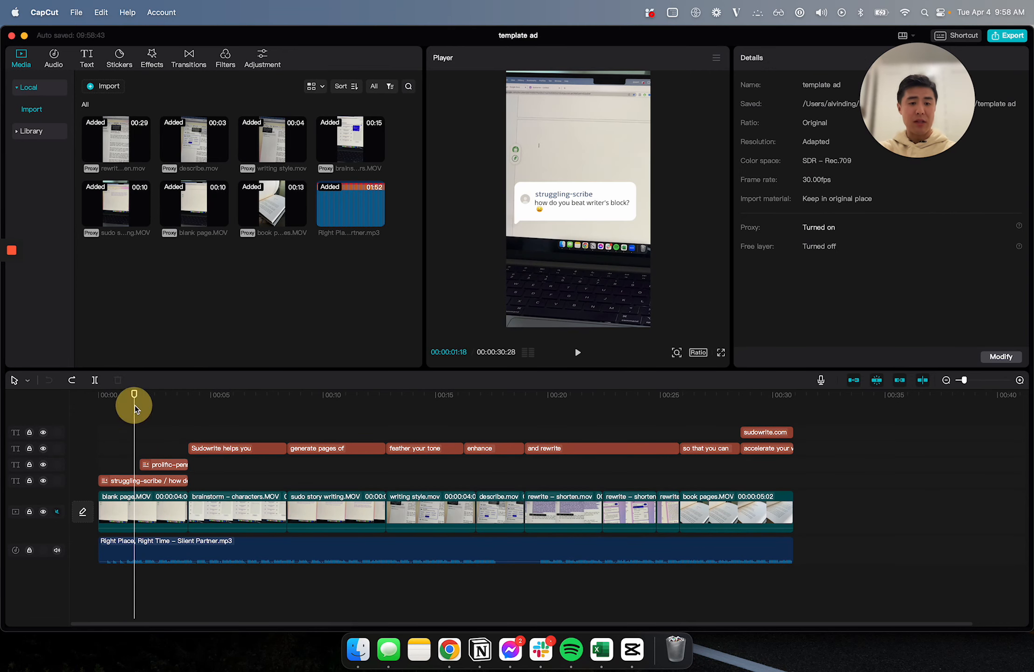
left_click(130, 482)
mouse_move(577, 201)
left_mouse_down()
mouse_move(588, 180)
mouse_move(578, 186)
left_mouse_up()
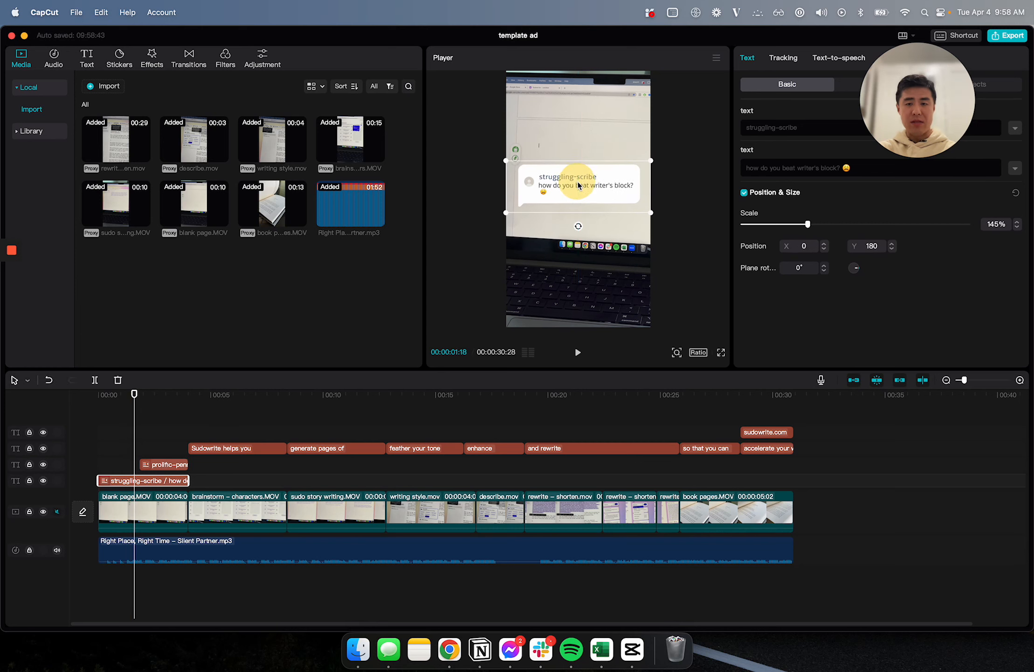
key("super+z")
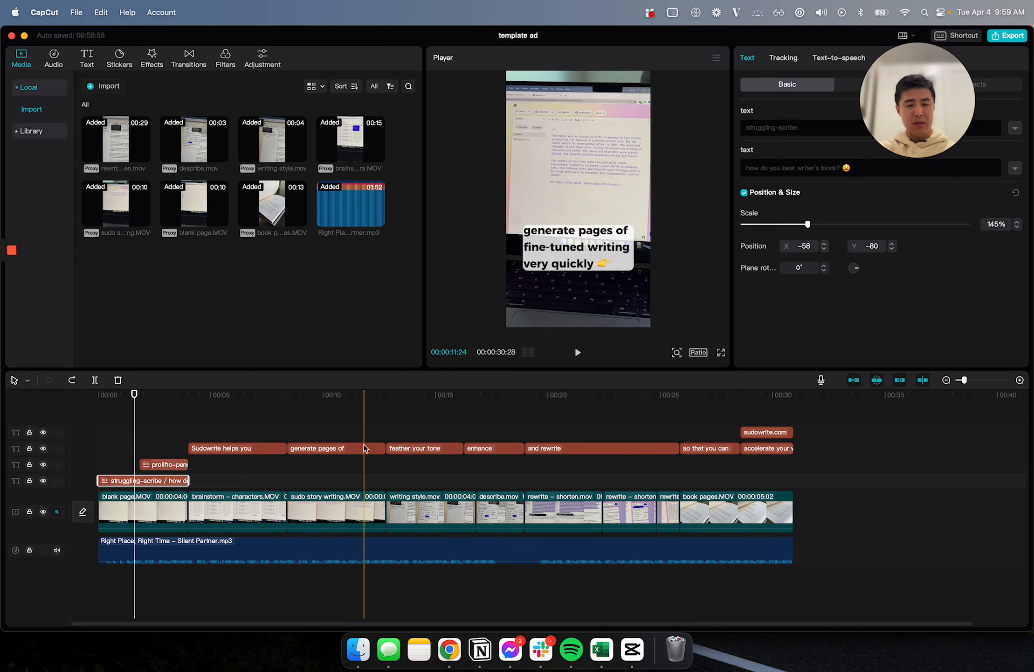
Place the playhead at 00:00:06:12 and select the "Sudowrite helps you brainstorm ideas" caption
left_click(239, 447)
left_click(243, 433)
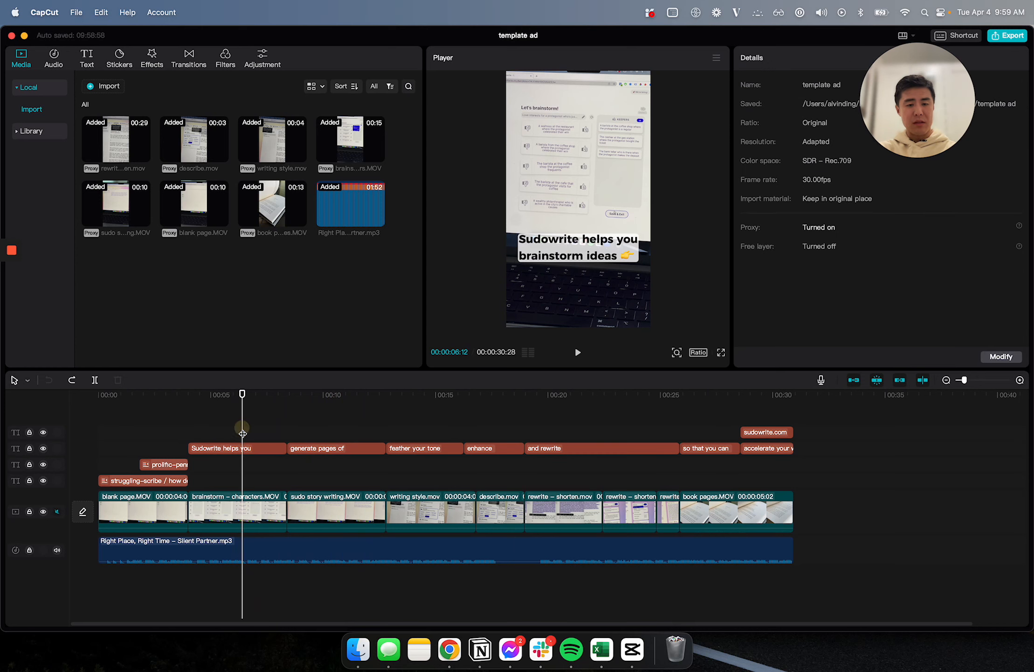
left_click(247, 448)
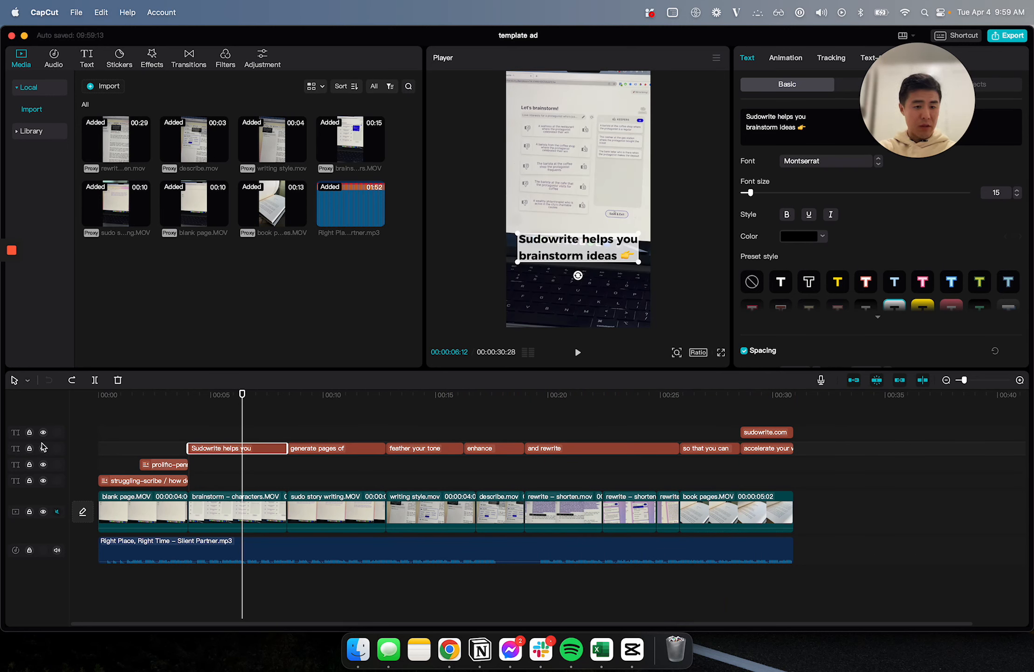
Hide and show the main video track, and back in CapCut, lock and unlock the struggling-scribe text track
left_click(43, 512)
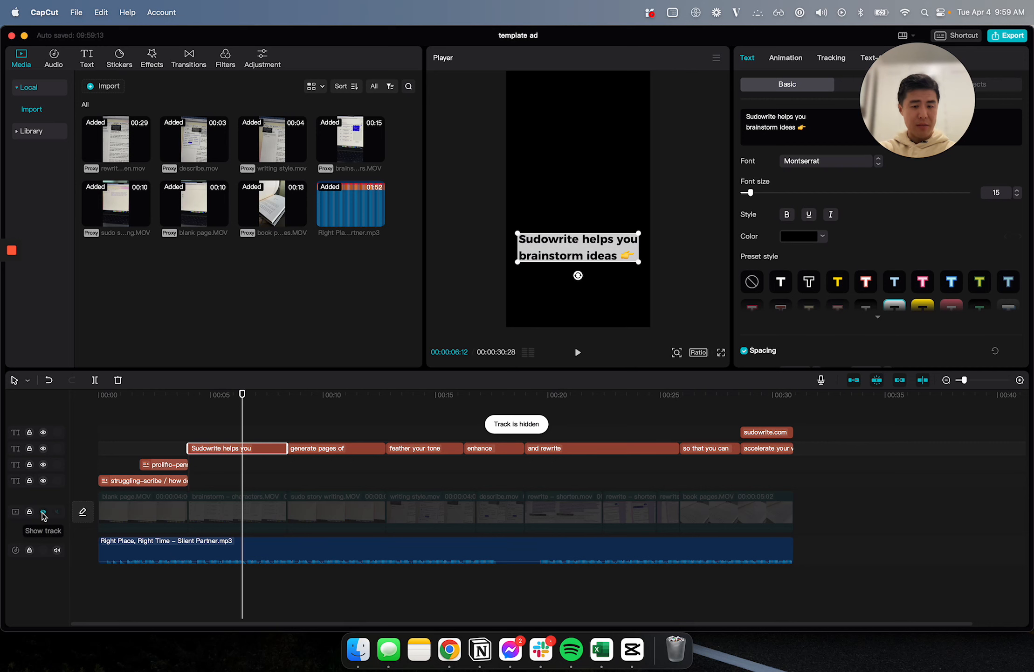
left_click(43, 511)
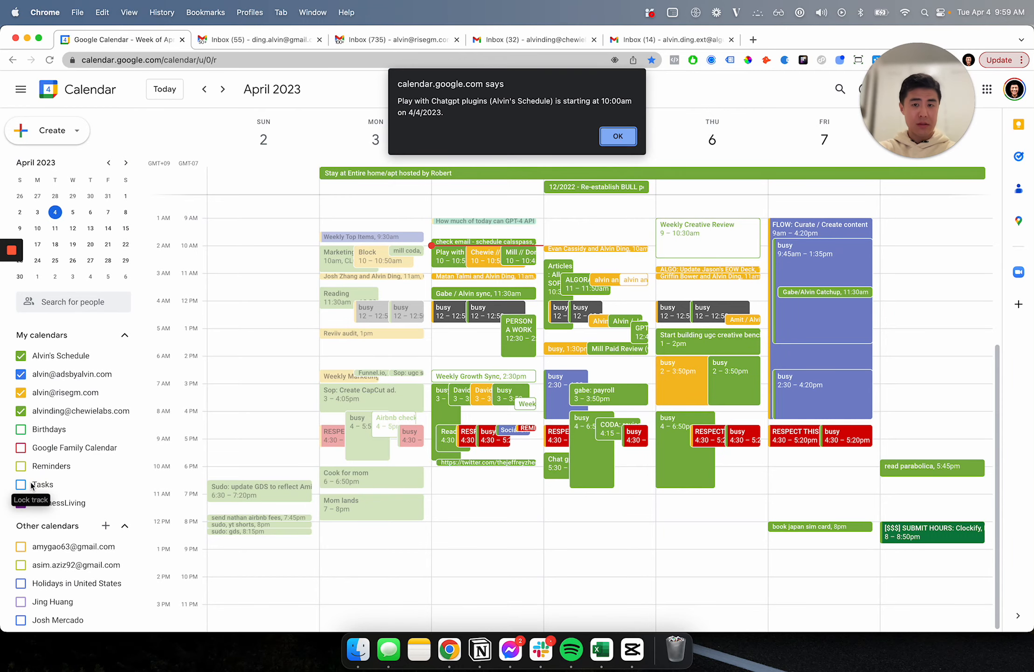
key("super+Tab")
left_click(30, 480)
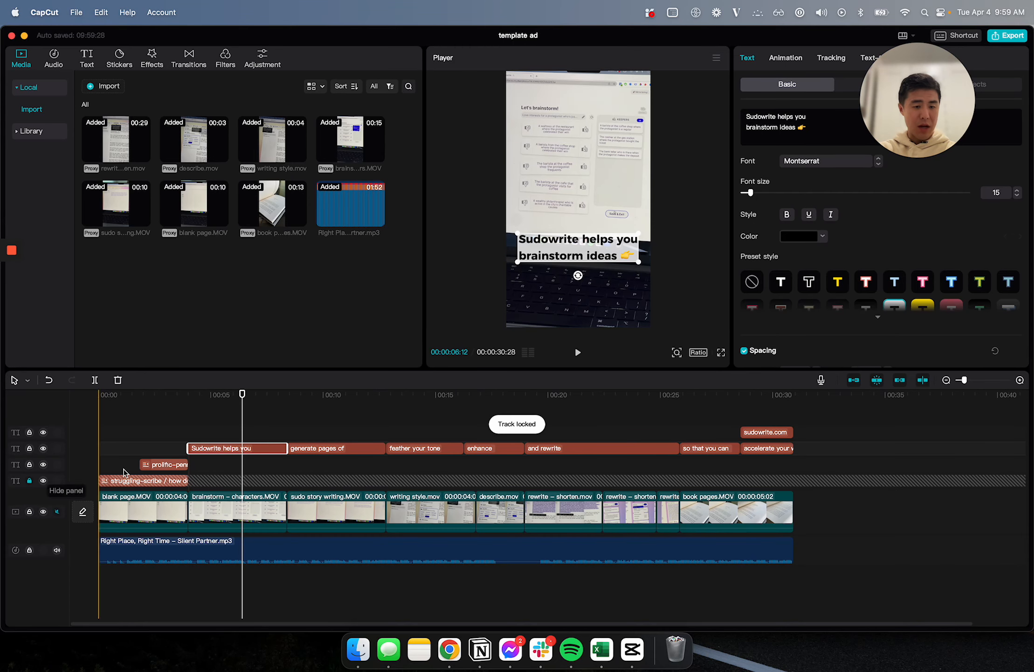
left_click(29, 480)
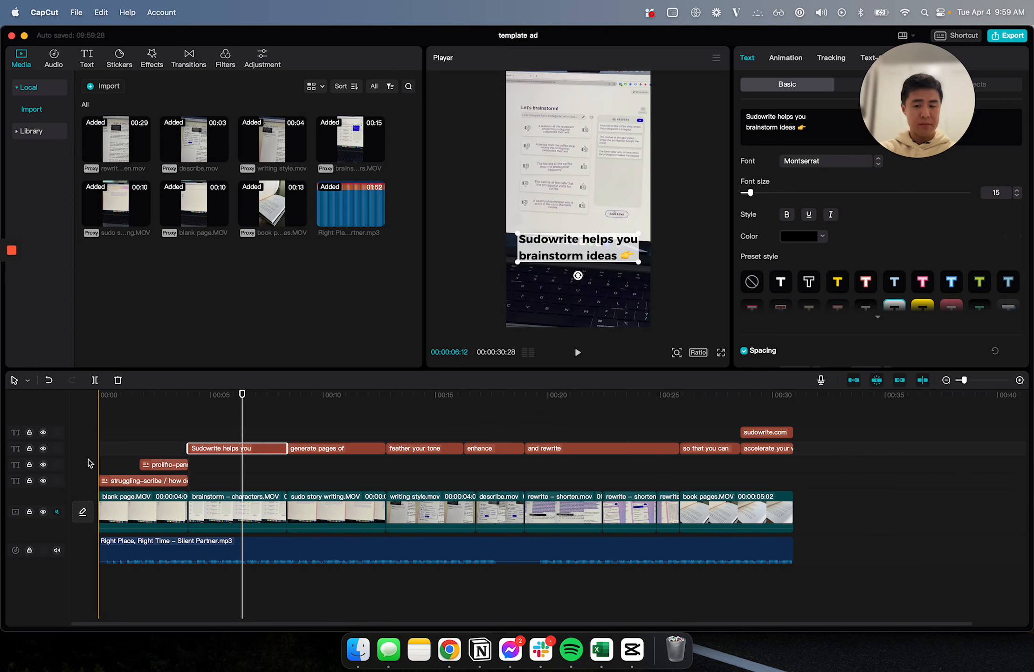
Try raising the volume of the "Right Place, Right Time" music clip, and undo the change
left_click(254, 550)
left_click_drag(879, 99, 32, 463)
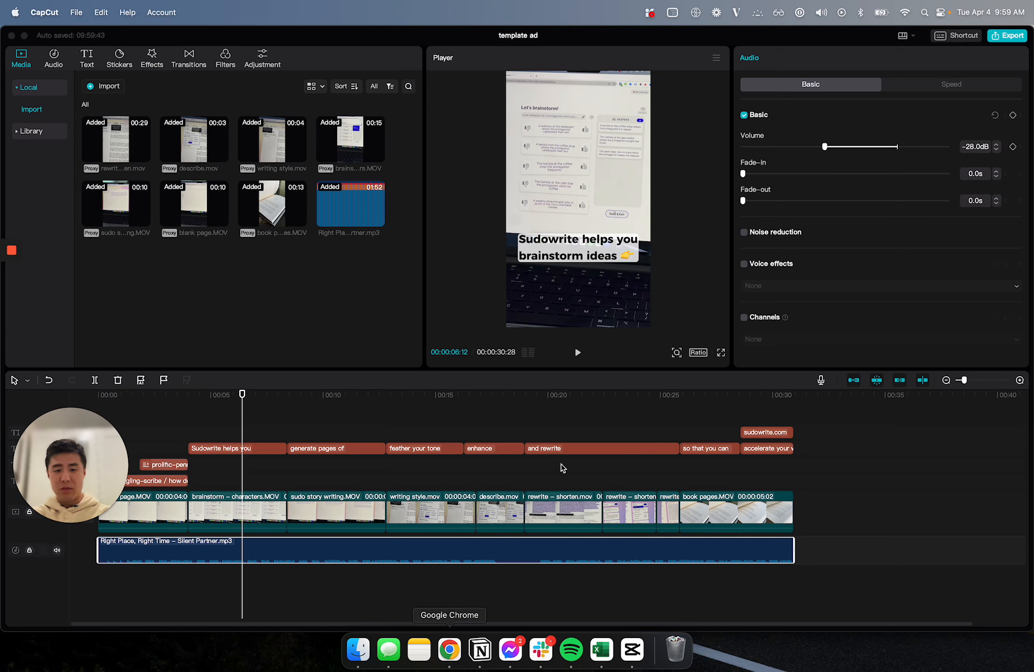
left_click_drag(853, 146, 903, 147)
key("super+z")
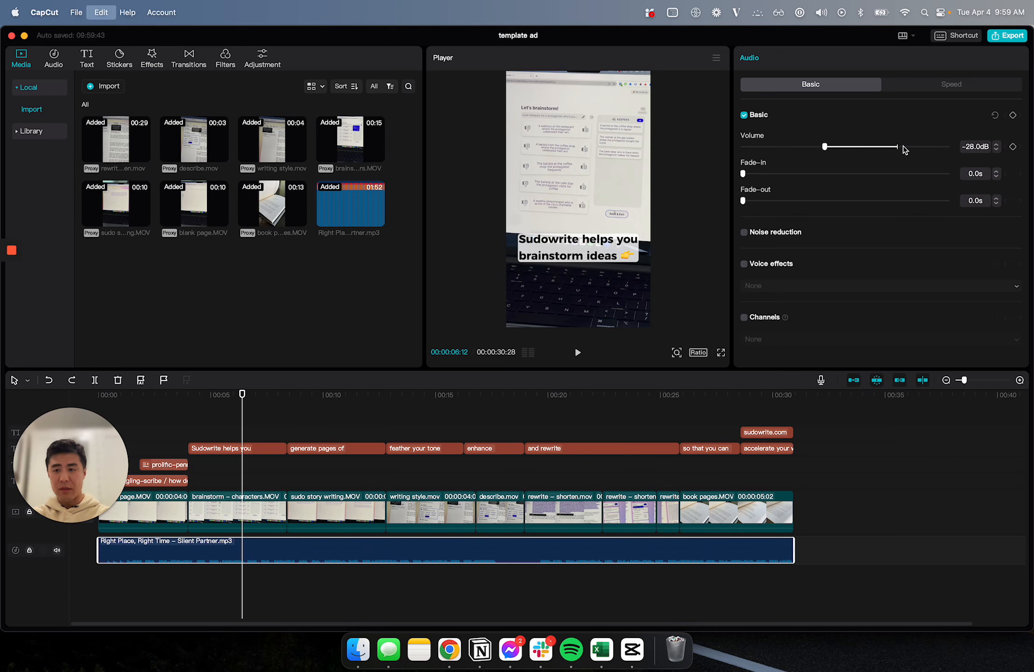
key("super+z")
key("super+z")
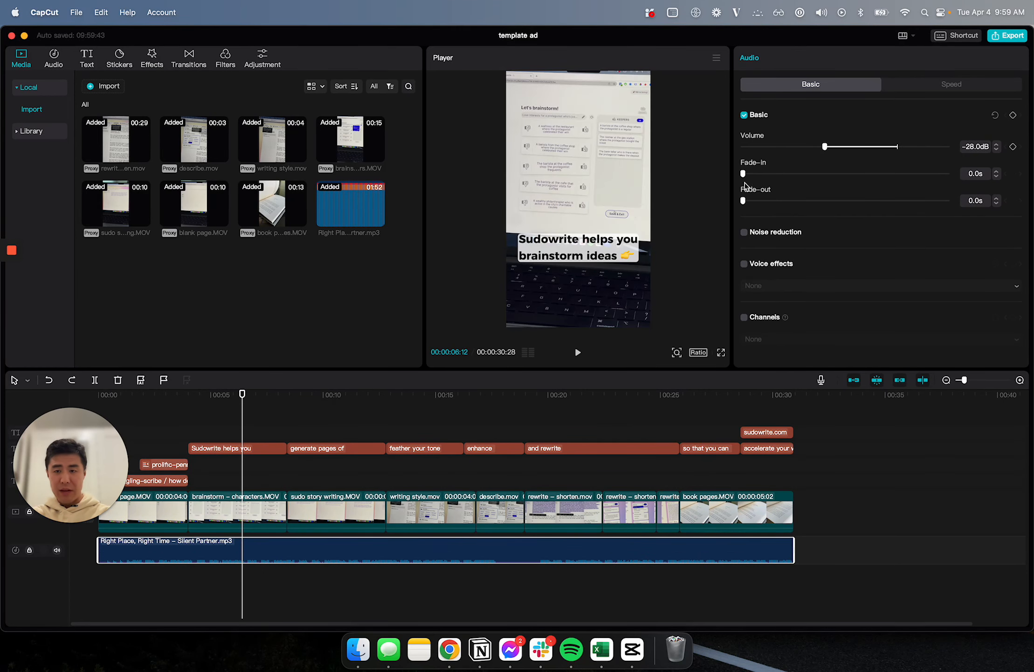
Try a 0.0 dB volume and a fade-out of about 4.8 s on the music clip, and undo these audio changes
scroll(780, 506, "up", 3)
scroll(780, 508, "up", 3)
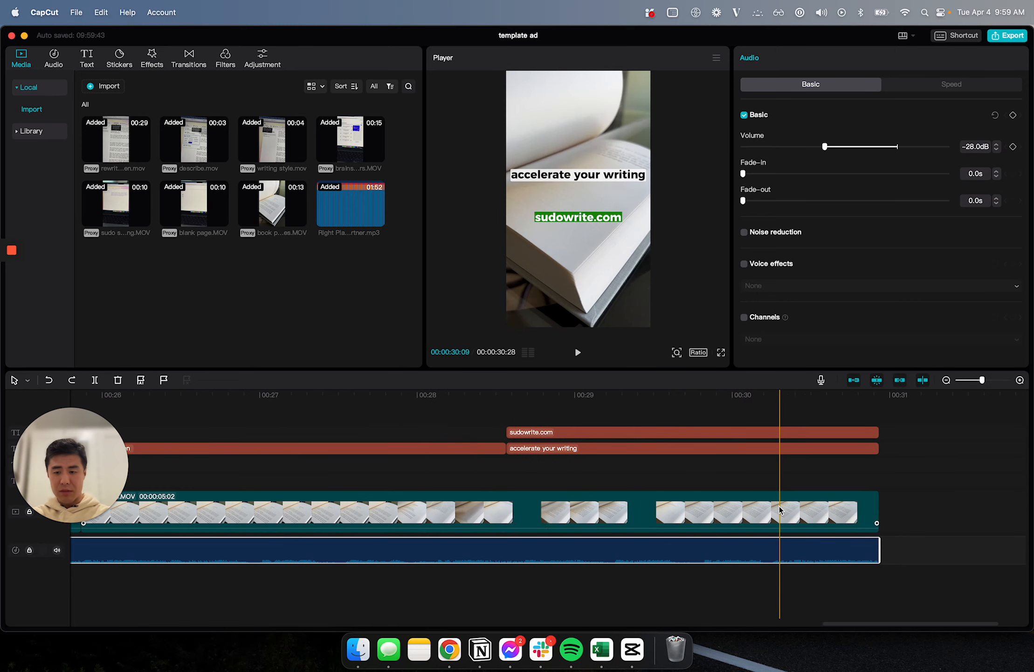
left_click(895, 147)
left_click(839, 201)
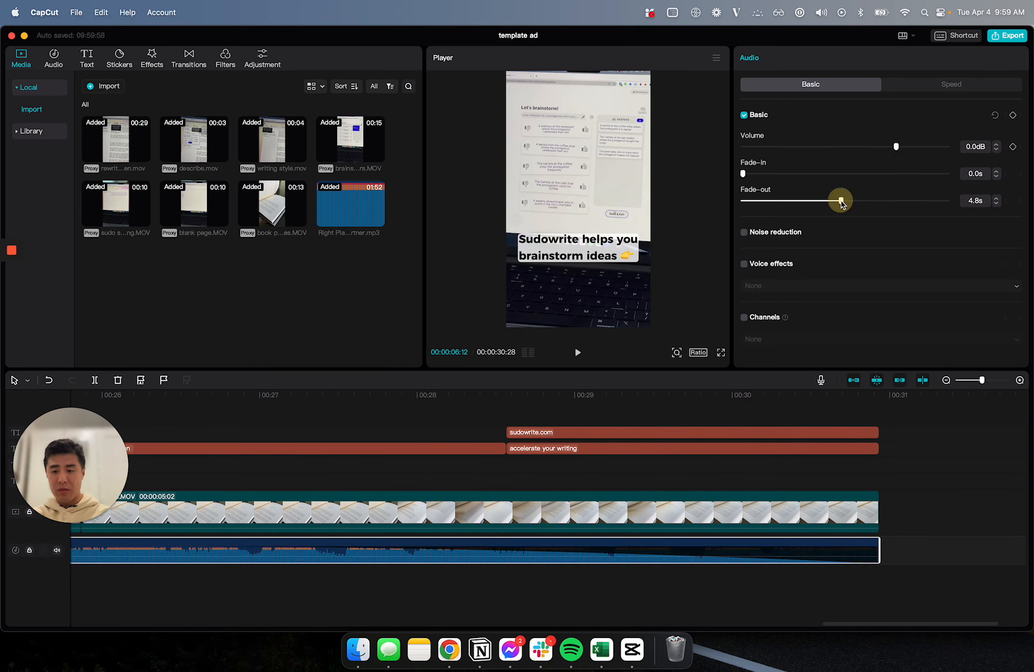
left_click(802, 202)
left_click_drag(801, 204, 768, 199)
key("super+z")
key("super+z")
key("super+z")
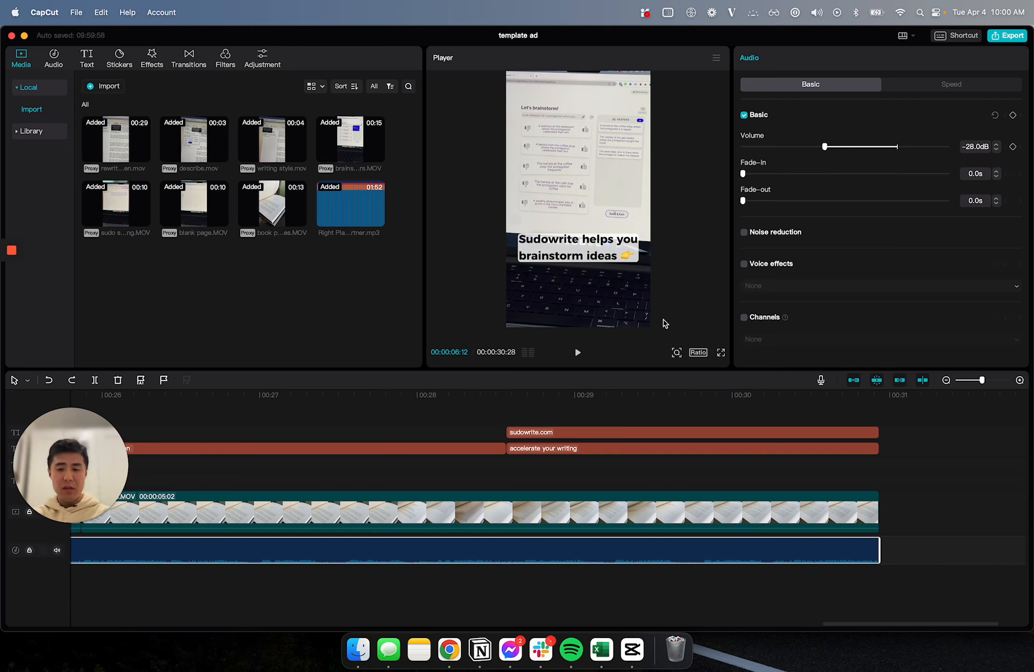
Inspect the book pages clip's video settings and the music clip's speed settings
left_click(583, 513)
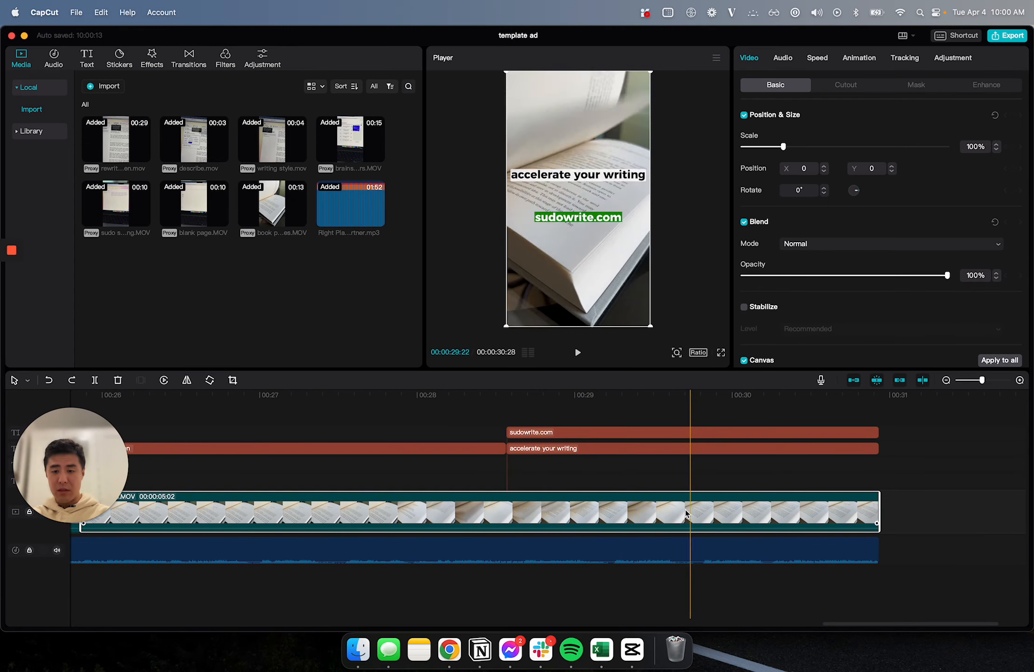
left_click(667, 551)
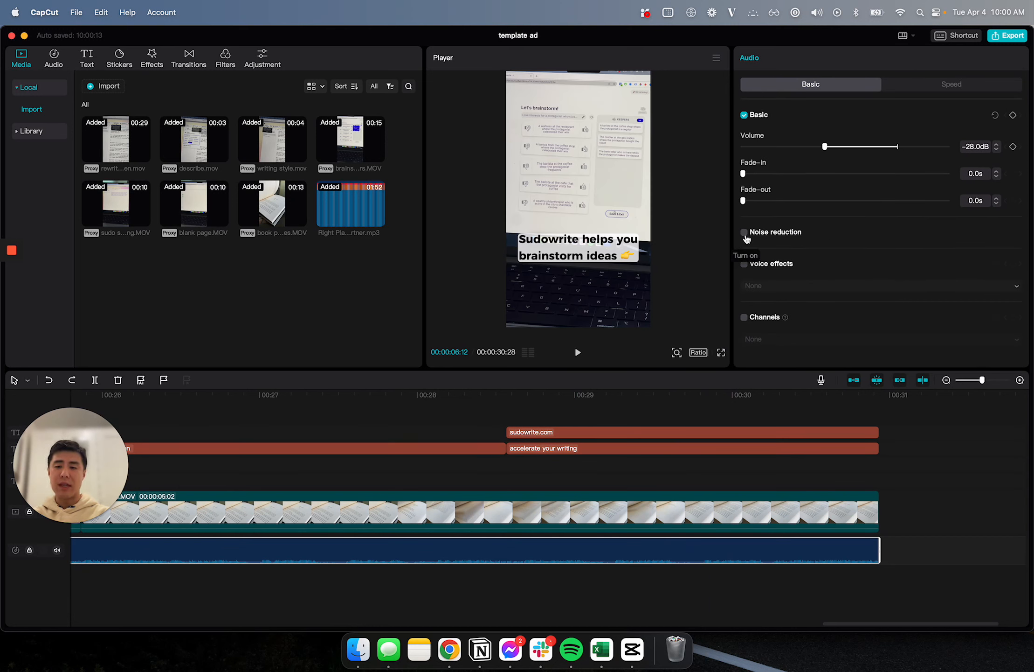
left_click(954, 86)
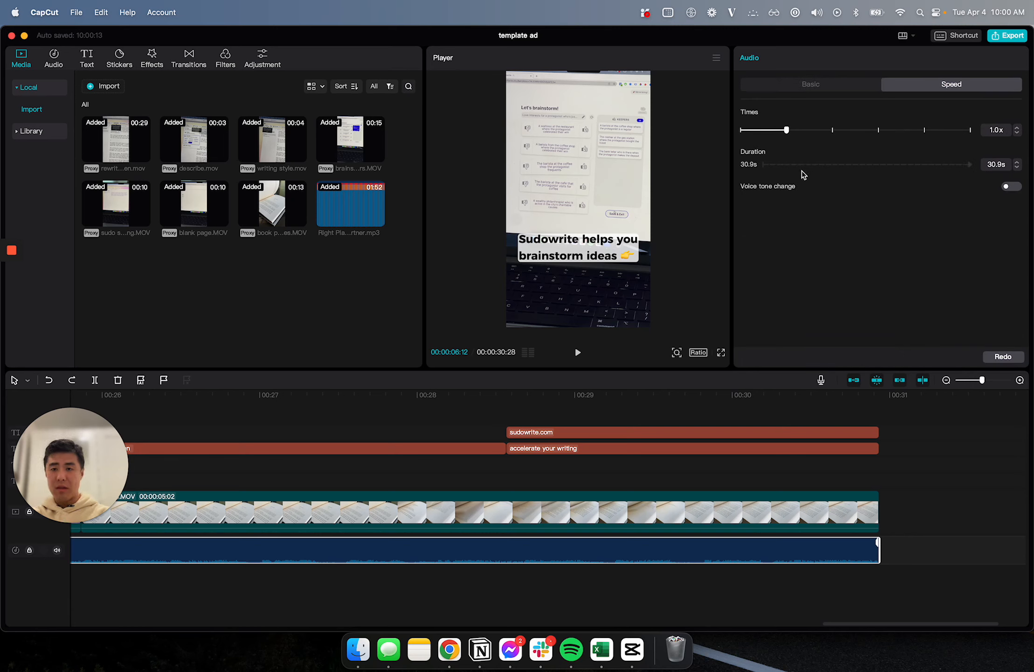
left_click(843, 87)
Turn on voice effects for the music clip, review the available effects and leave the choice at None
left_click(744, 264)
left_click(762, 284)
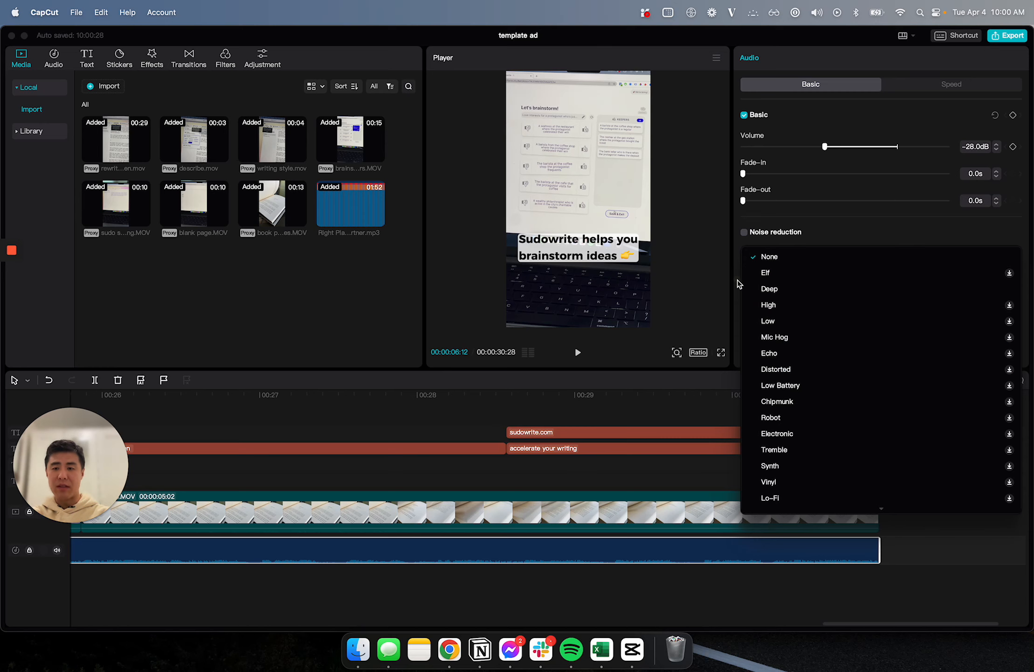
left_click(724, 268)
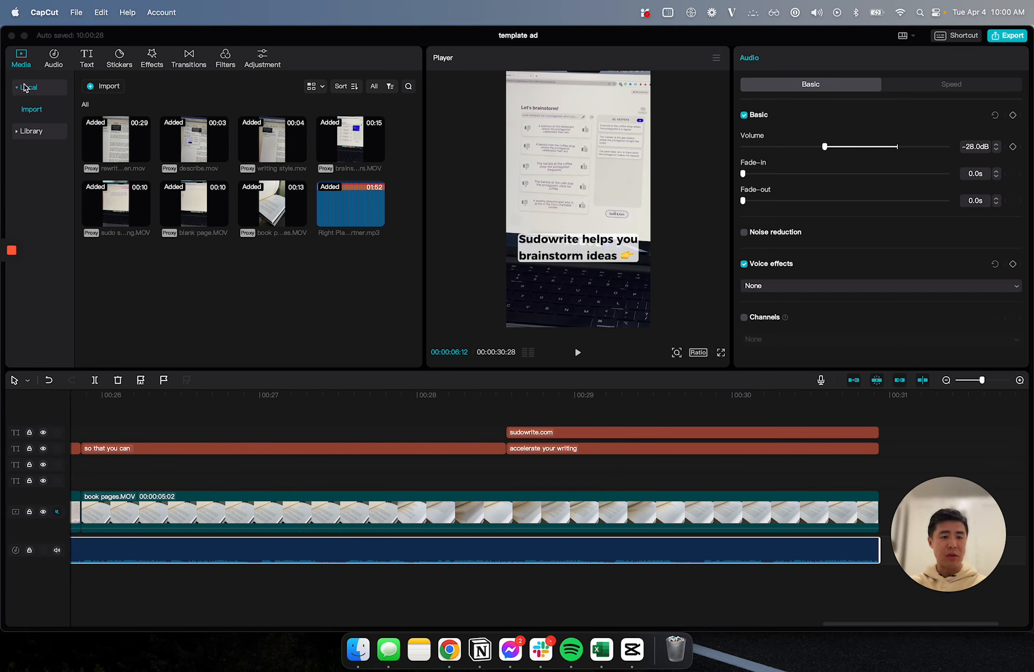
Look at the built-in music library and return to the imported project media
left_click(22, 56)
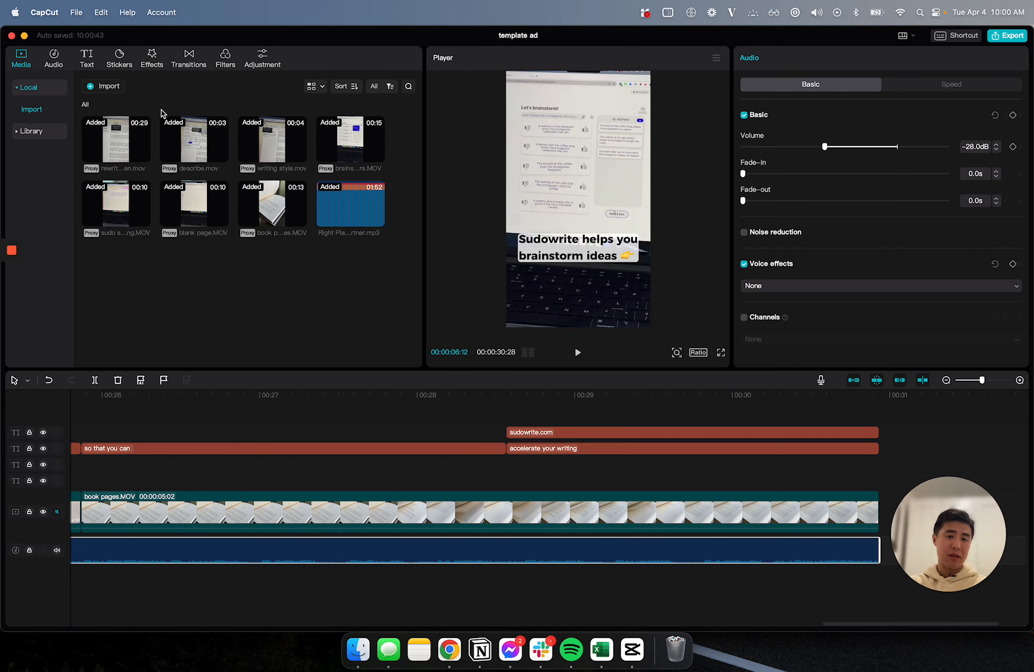
left_click(54, 61)
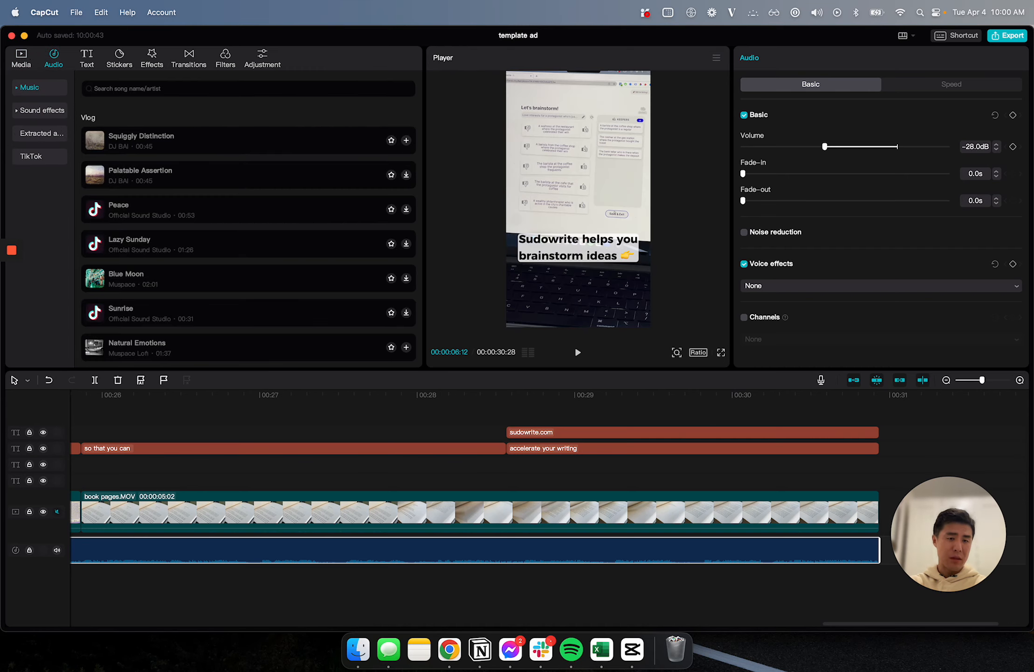
left_click(27, 60)
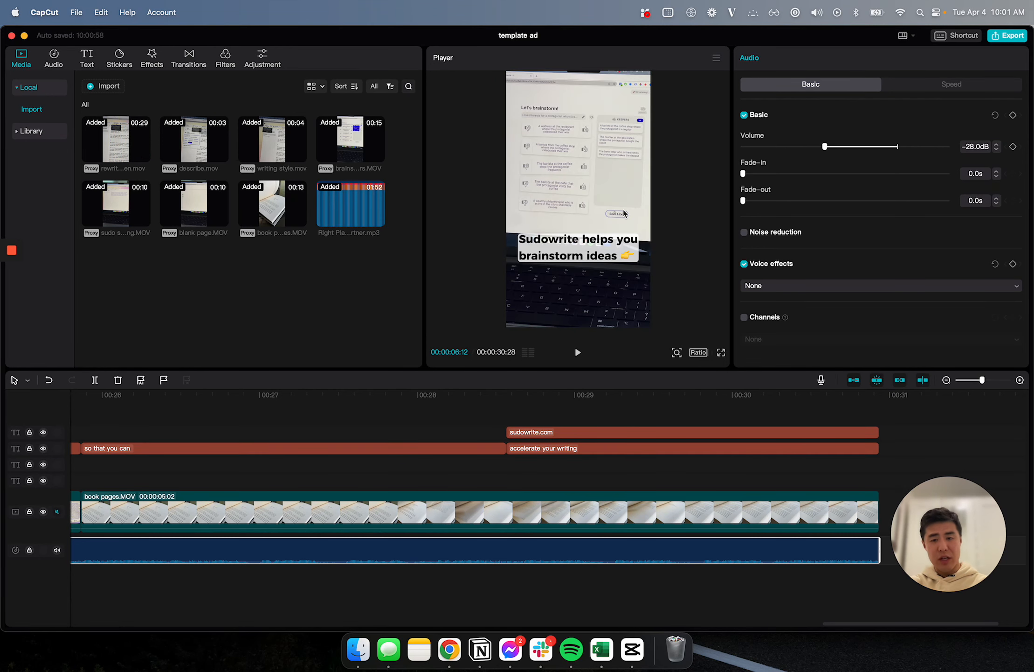
Mark a section of the 29-second rewrite source clip in the imported media
left_click(102, 151)
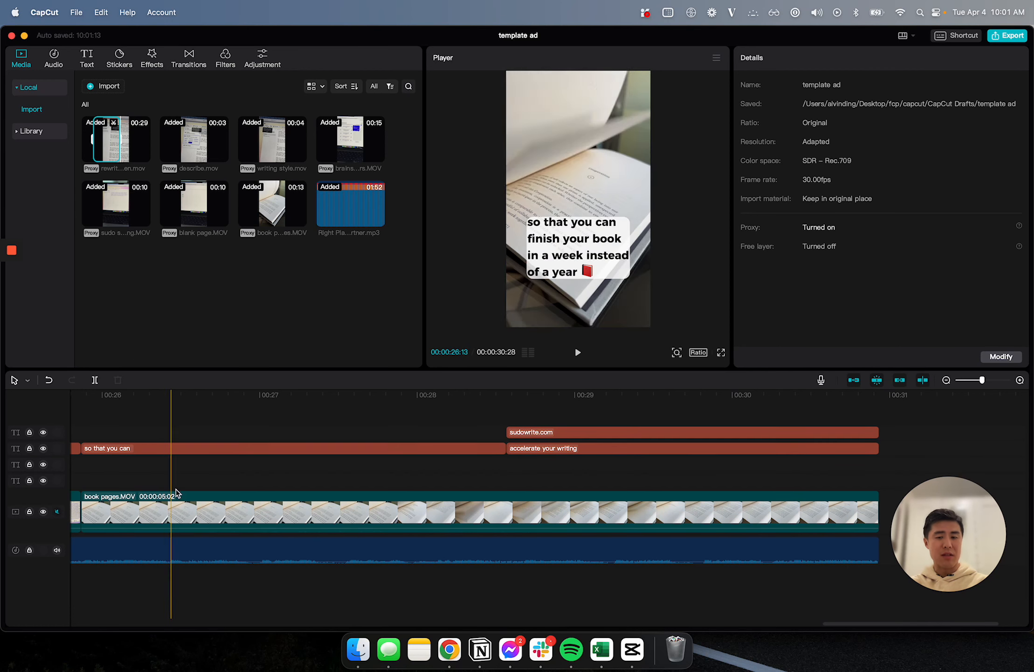
left_click(140, 152)
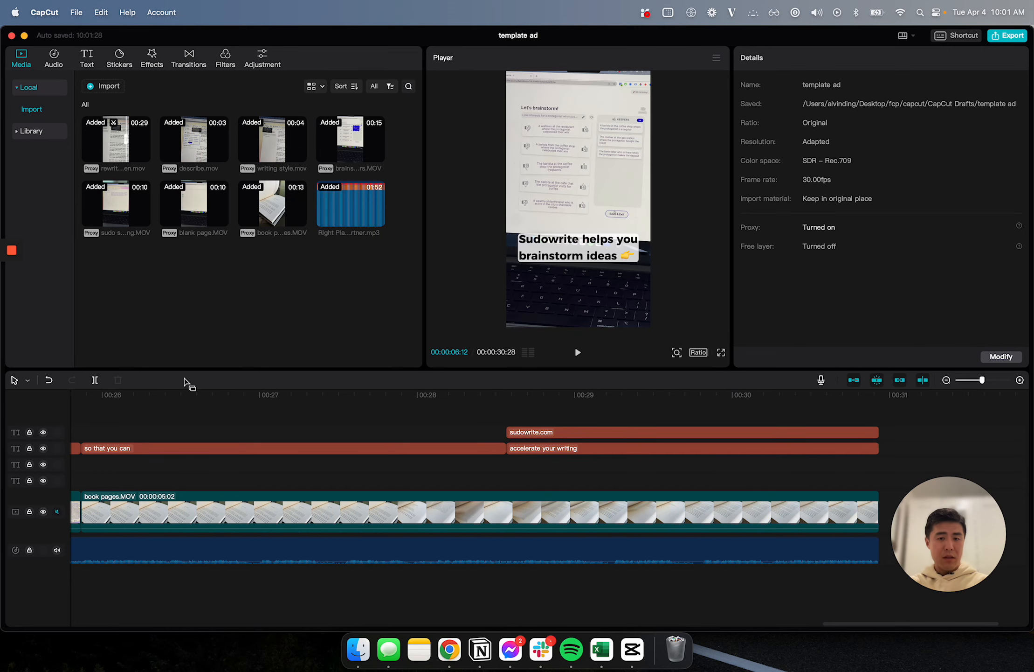
left_click(215, 453)
Try adding the marked rewrite clip from the imported media to the timeline beneath the music, and undo the insertion
scroll(214, 452, "down", 3)
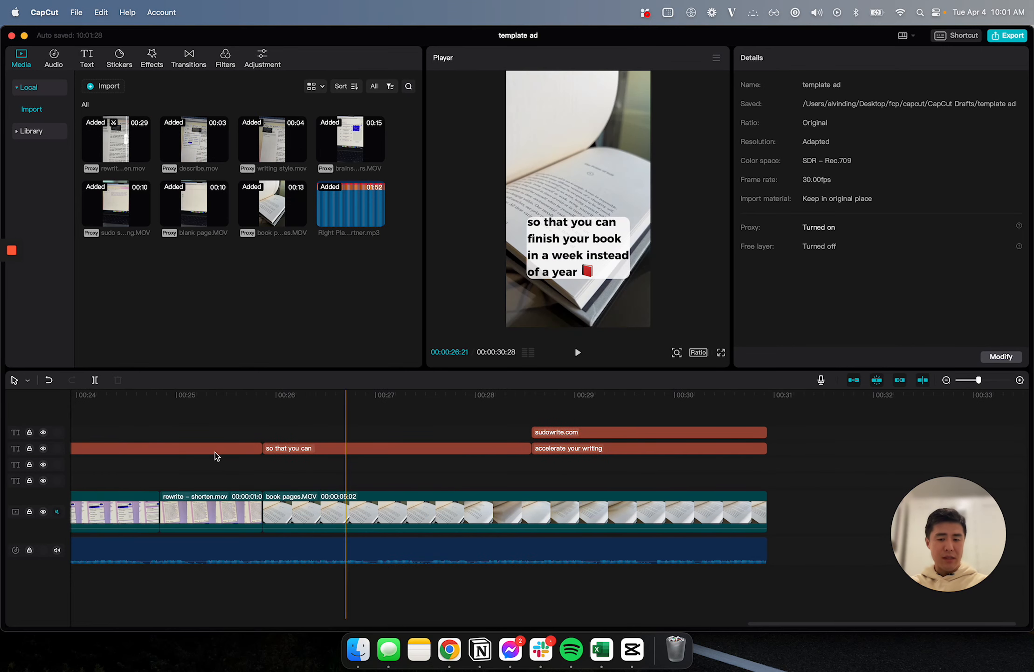
scroll(215, 453, "left", 5)
scroll(215, 453, "down", 5)
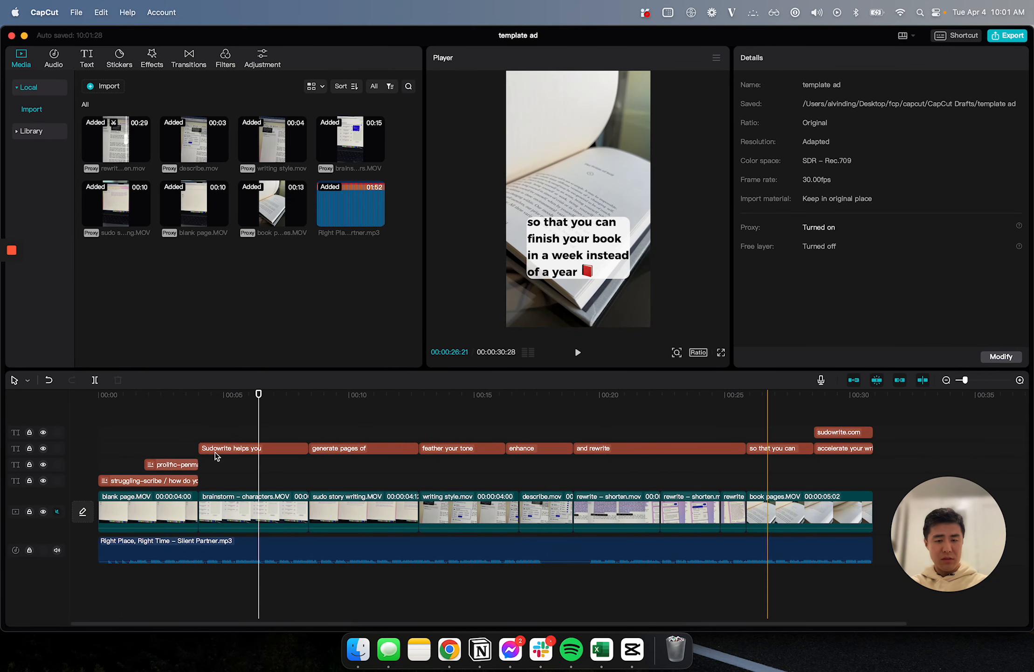
left_click(54, 59)
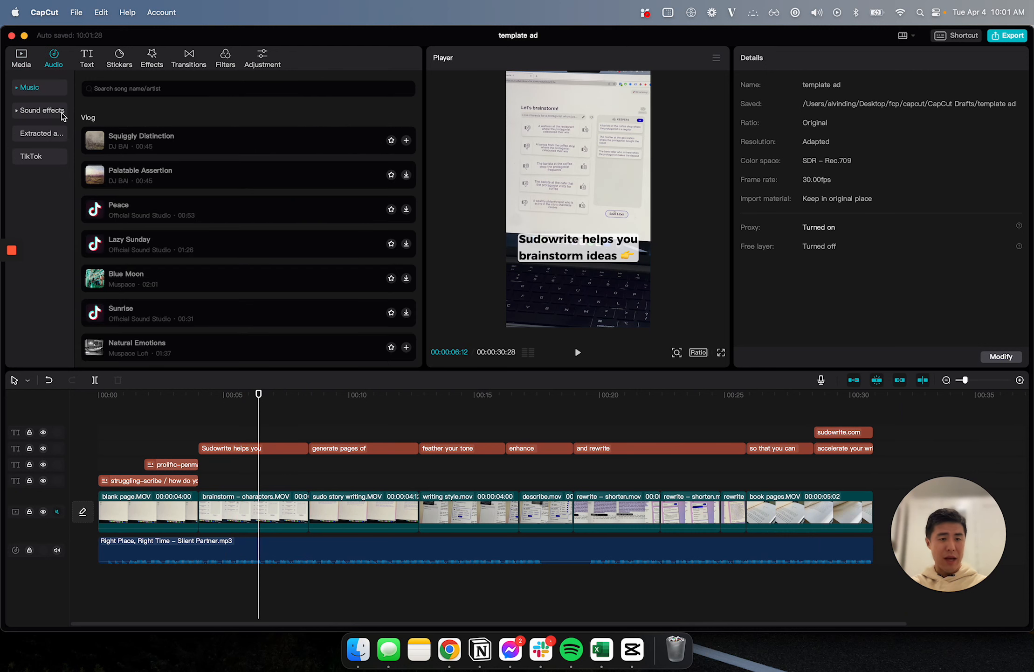
left_click(27, 58)
left_click_drag(116, 140, 277, 588)
key("super+z")
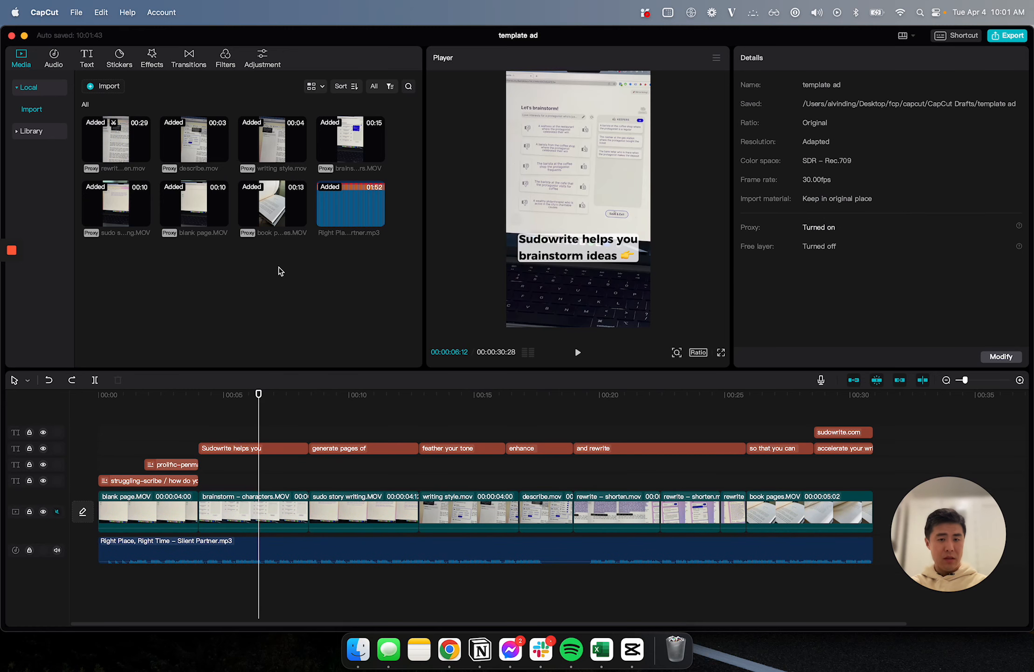
Duplicate the sudowrite.com caption and place the copy directly after the original on the same text track
left_click(191, 465)
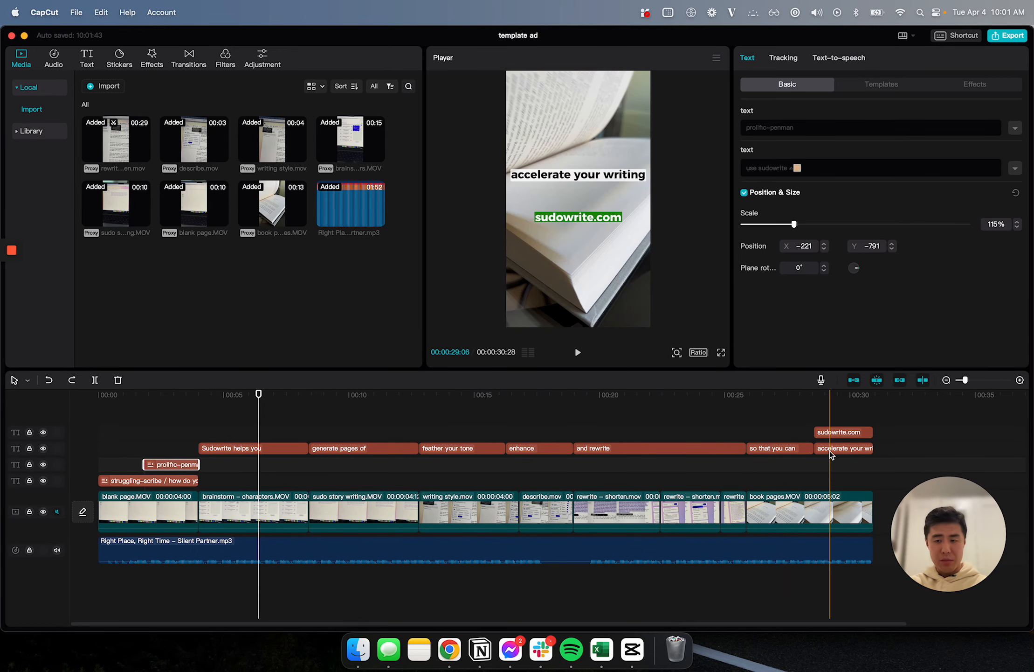
left_click(842, 431)
key("super+c")
key("super+v")
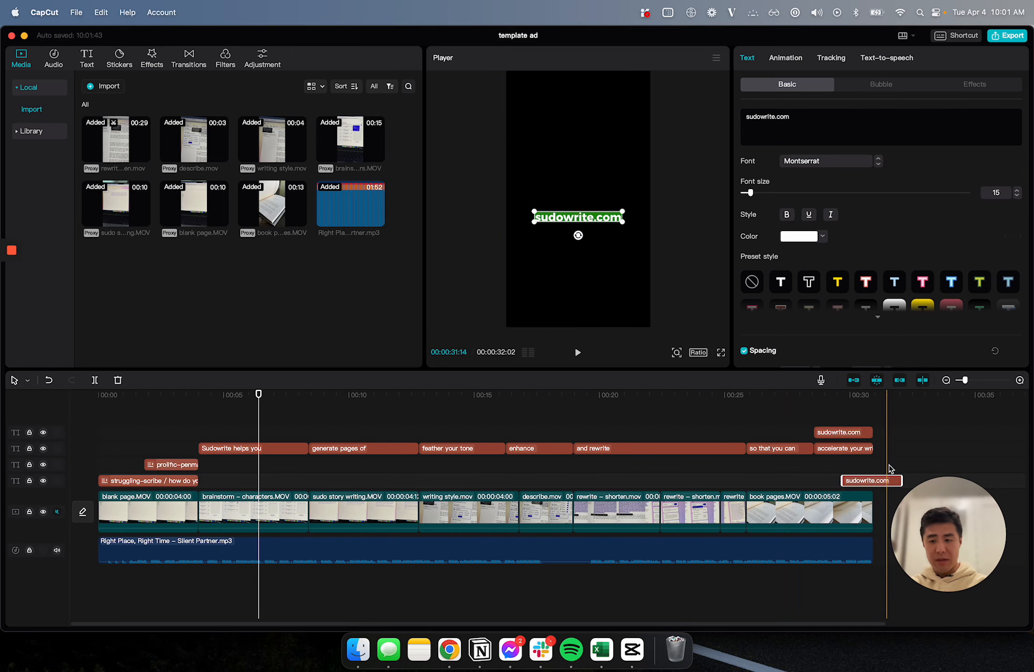
left_click_drag(883, 485, 922, 430)
left_click_drag(914, 434, 898, 432)
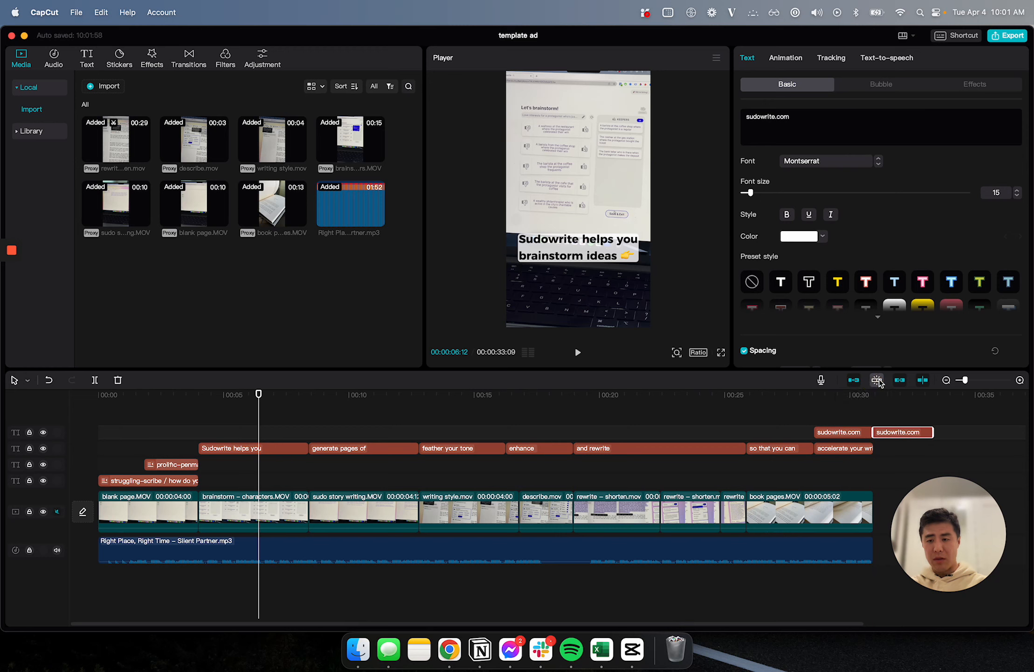
left_click(878, 381)
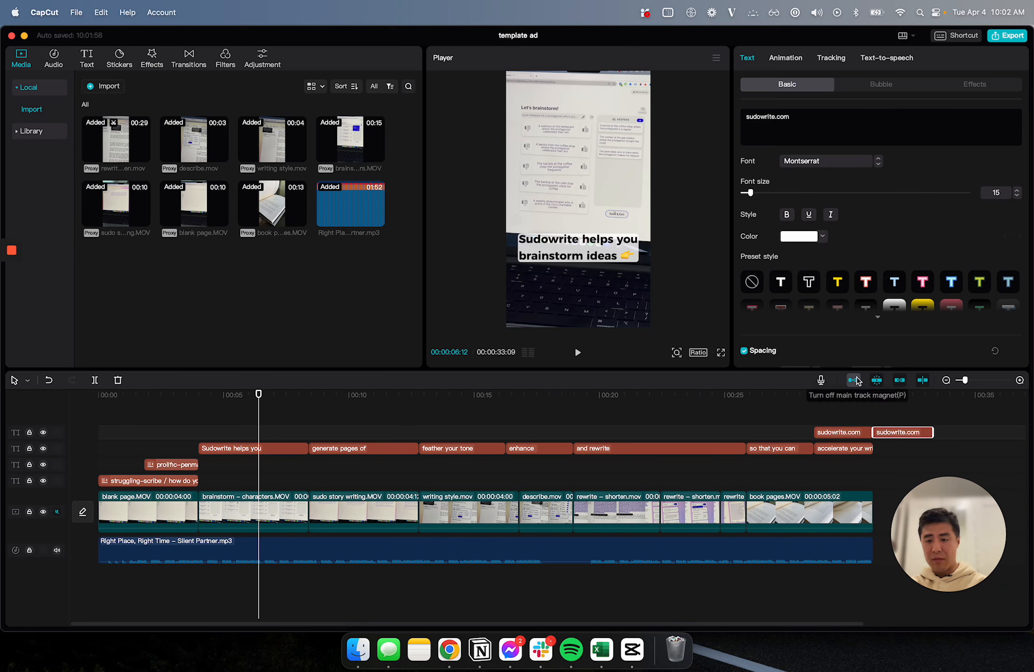
Try moving the copied sudowrite.com caption and the book pages clip further along the timeline, and undo the clip's move
left_click_drag(889, 432, 918, 432)
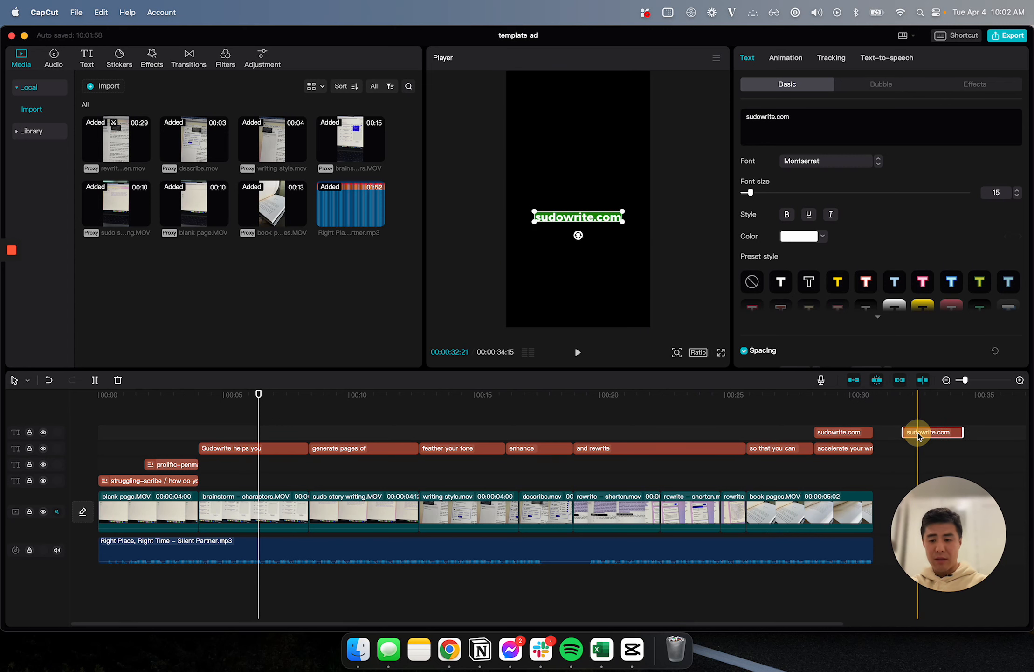
left_click(622, 513)
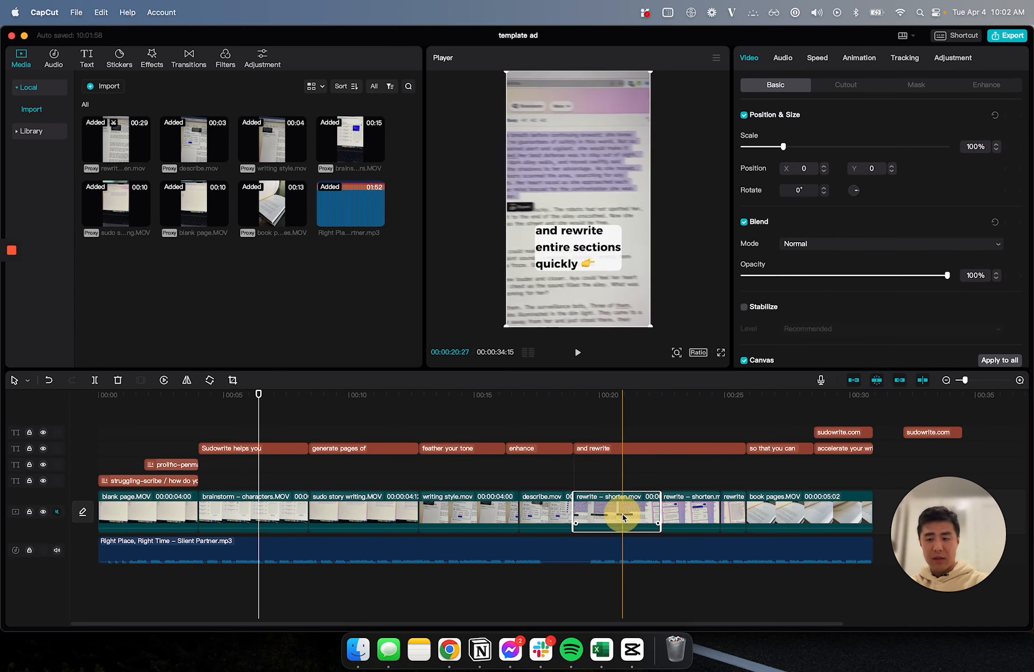
left_click_drag(823, 511, 864, 501)
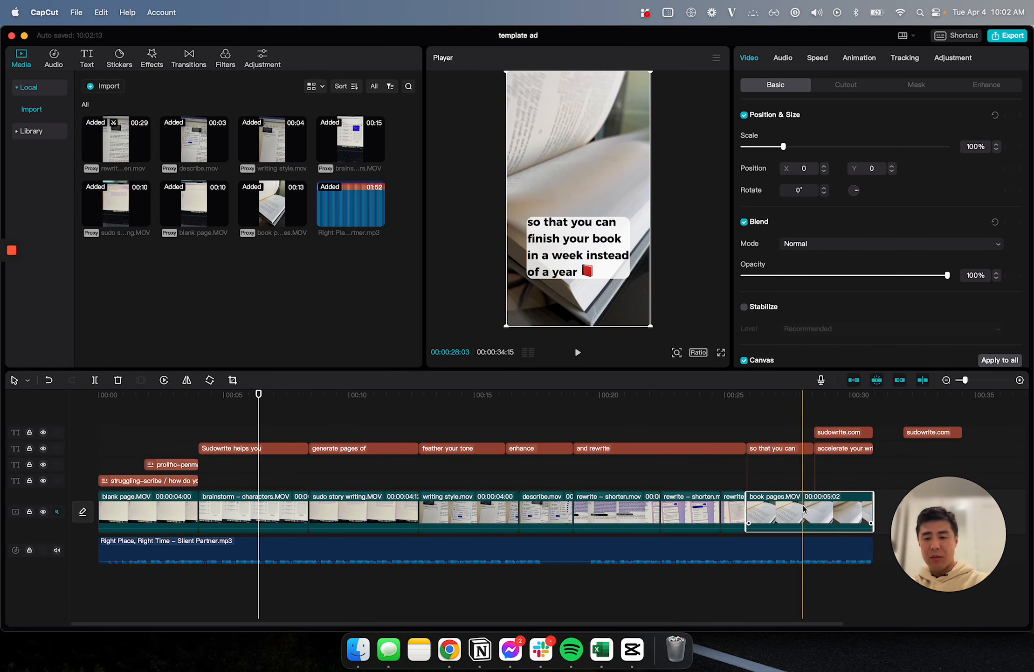
left_click_drag(801, 508, 833, 513)
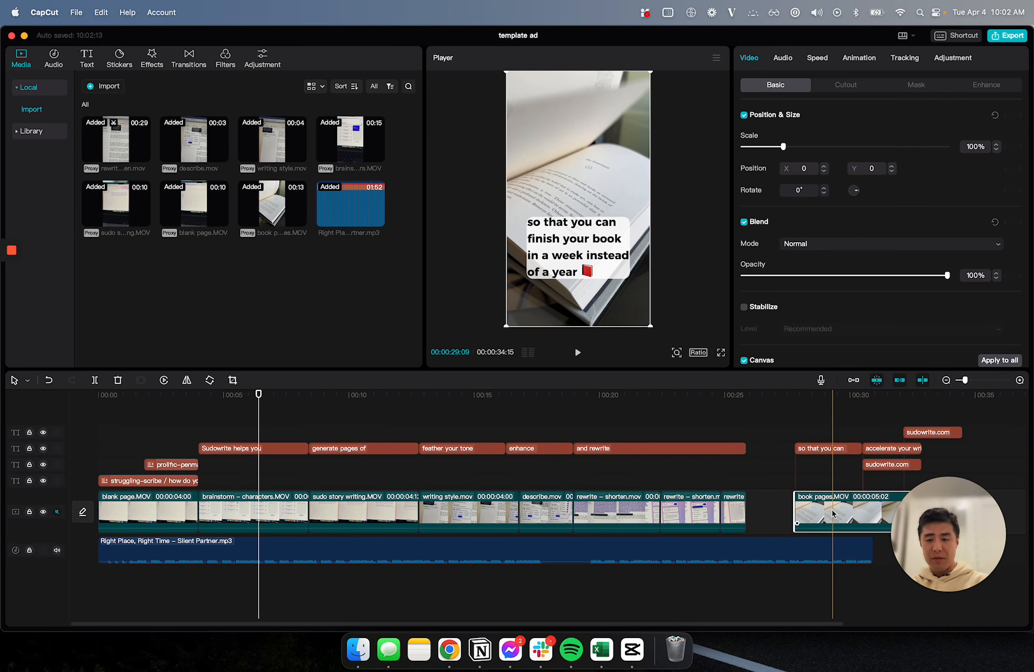
key("super+z")
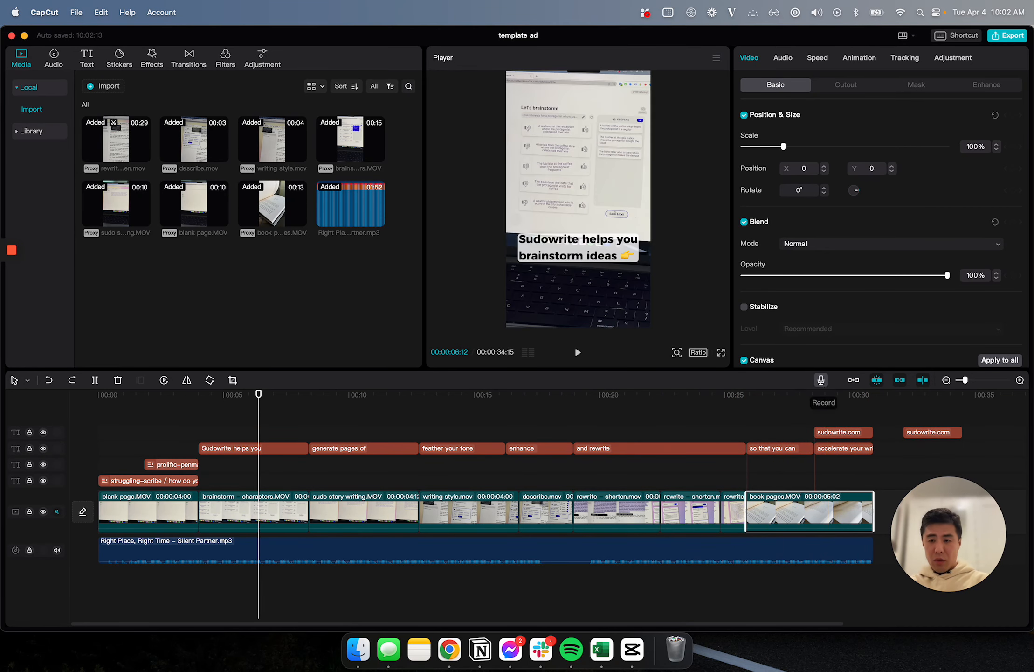
Start a voice-over recording near the end of the timeline, cancel it, and undo the caption copy's move
left_click(866, 581)
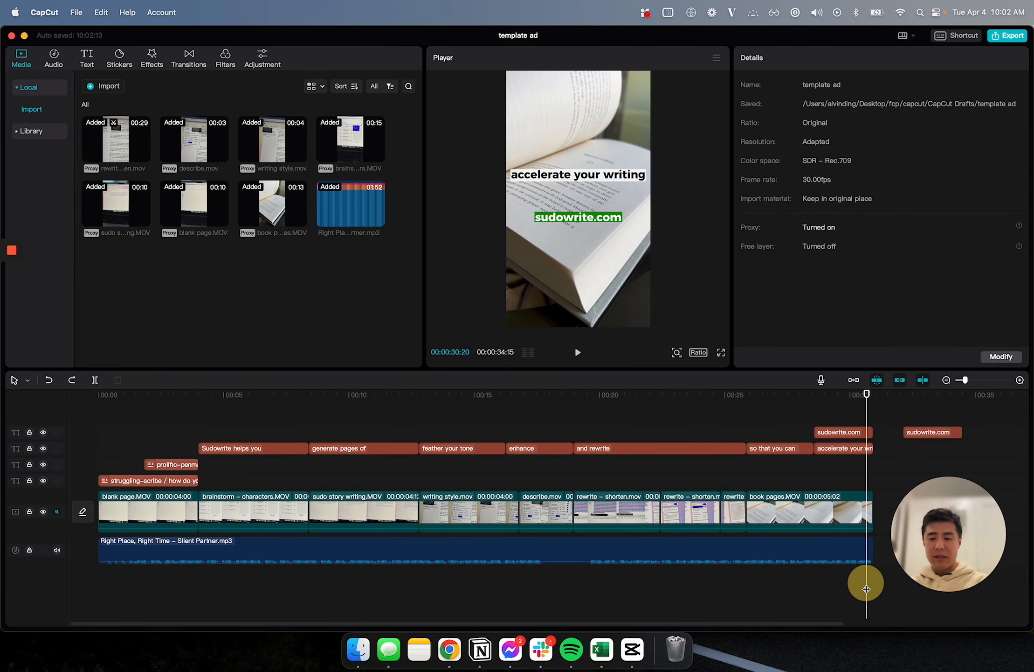
left_click(822, 379)
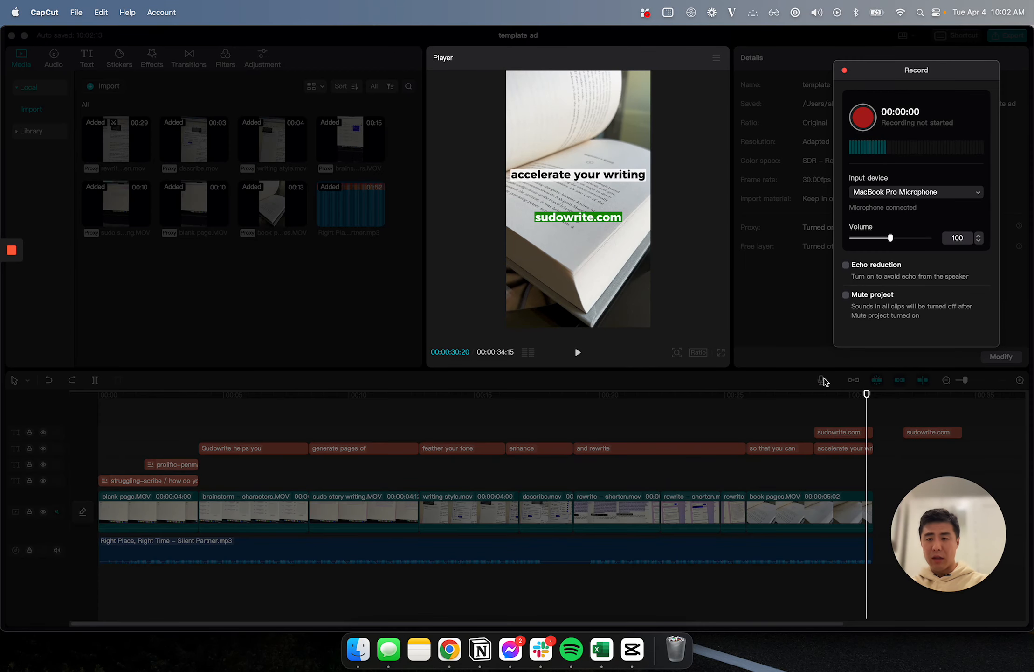
left_click(863, 118)
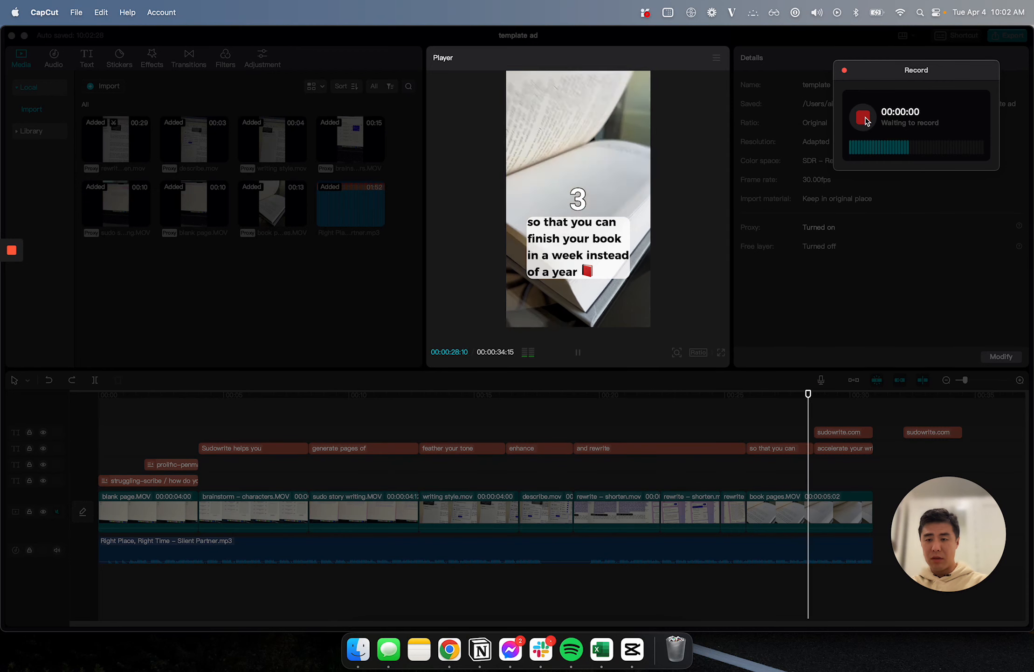
left_click(863, 118)
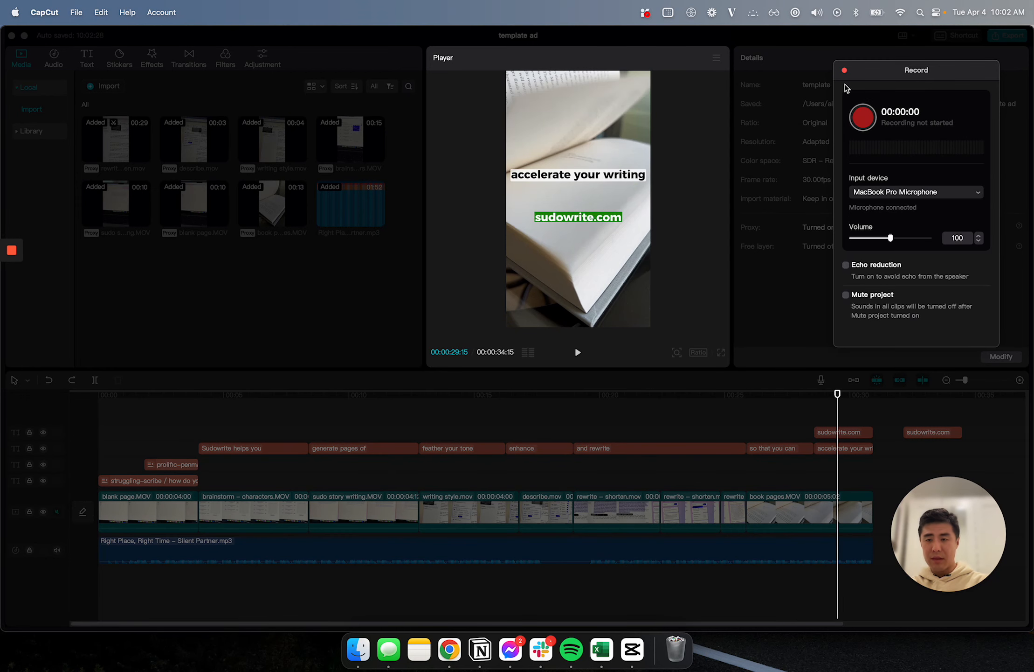
left_click(844, 71)
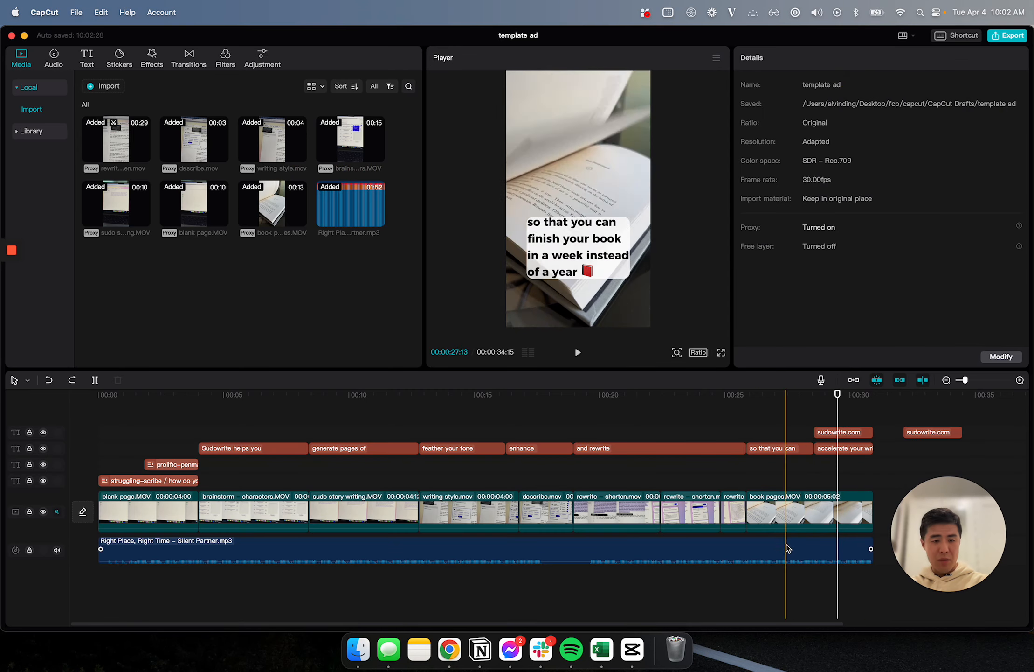
key("super+z")
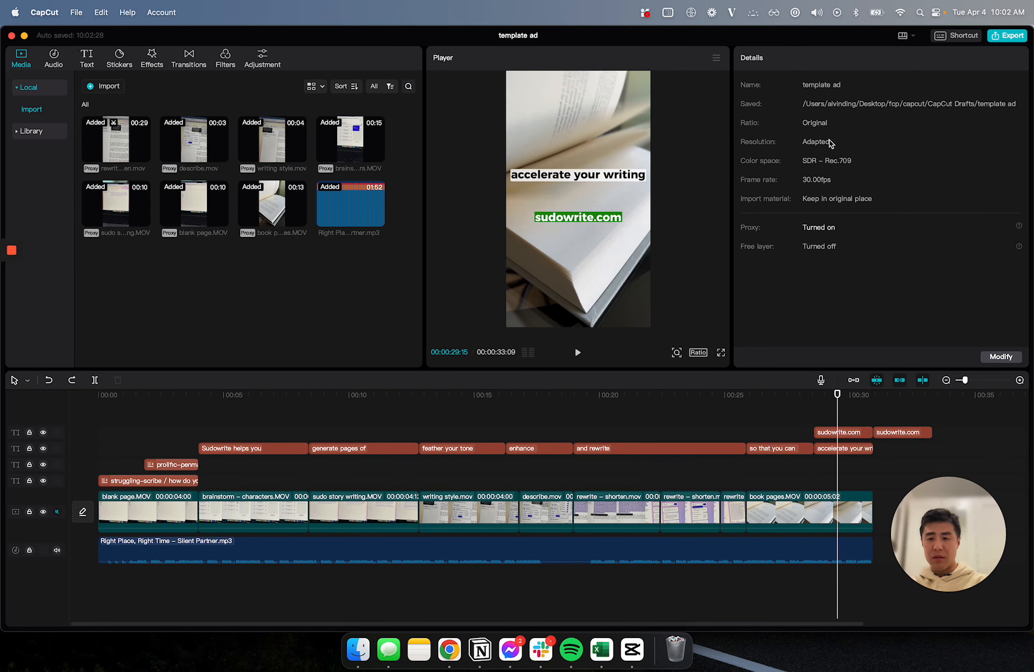
Add a default text clip at the playhead over the book pages clip and browse the fonts available for it
left_click(86, 60)
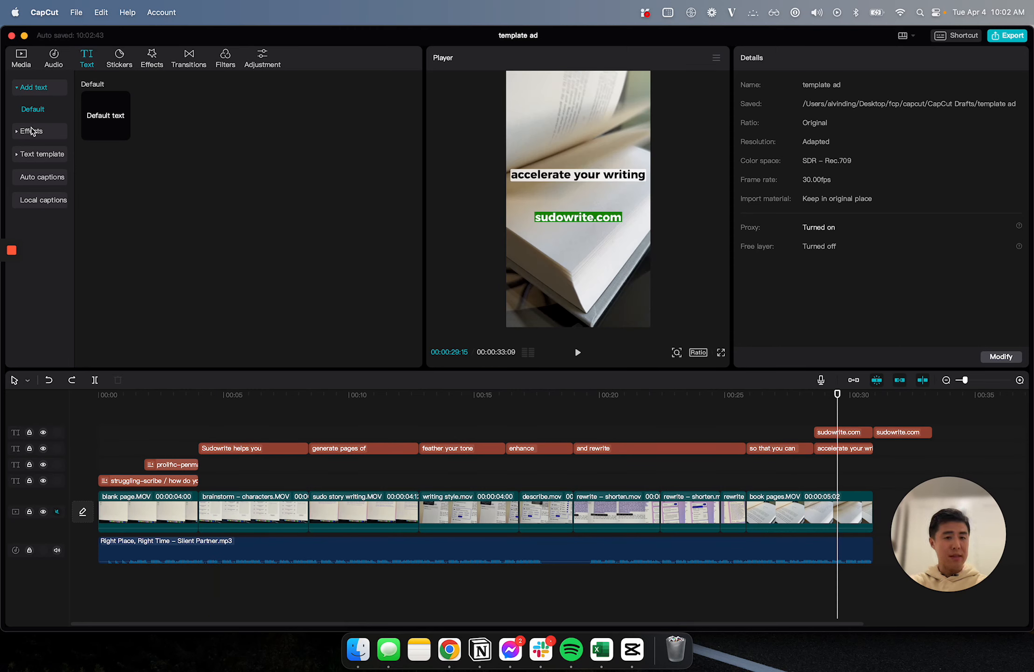
left_click(123, 134)
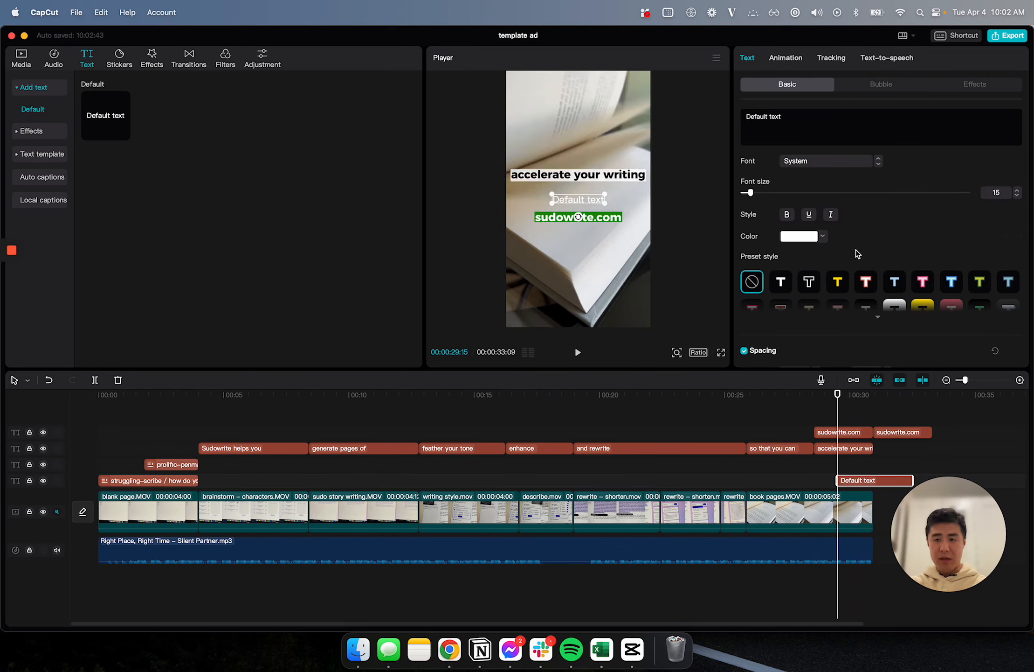
left_click(807, 125)
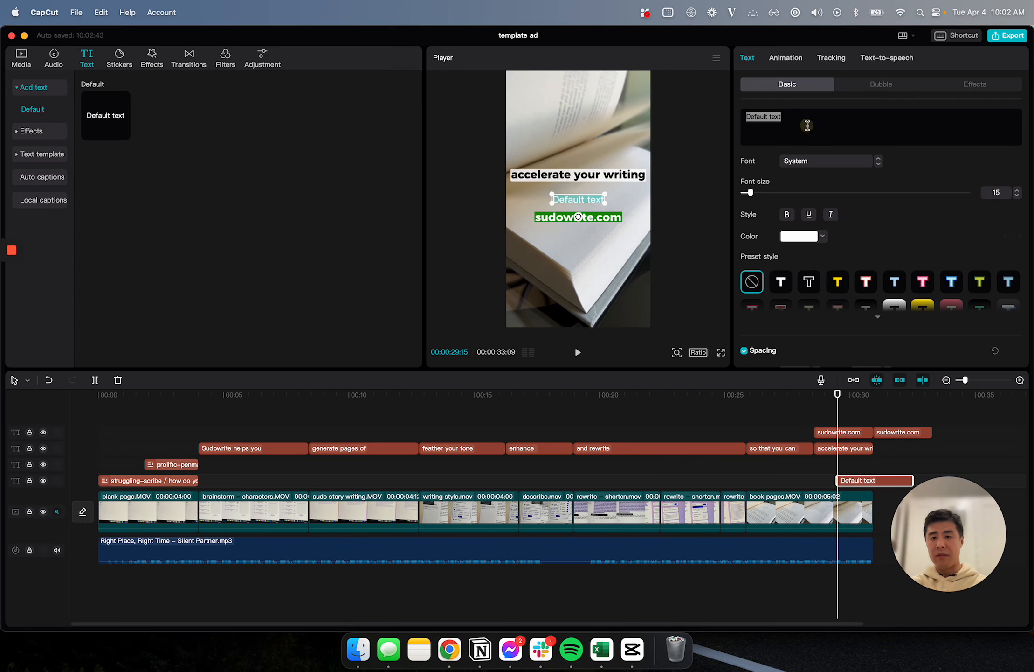
left_click(821, 163)
scroll(835, 266, "down", 5)
left_click(938, 242)
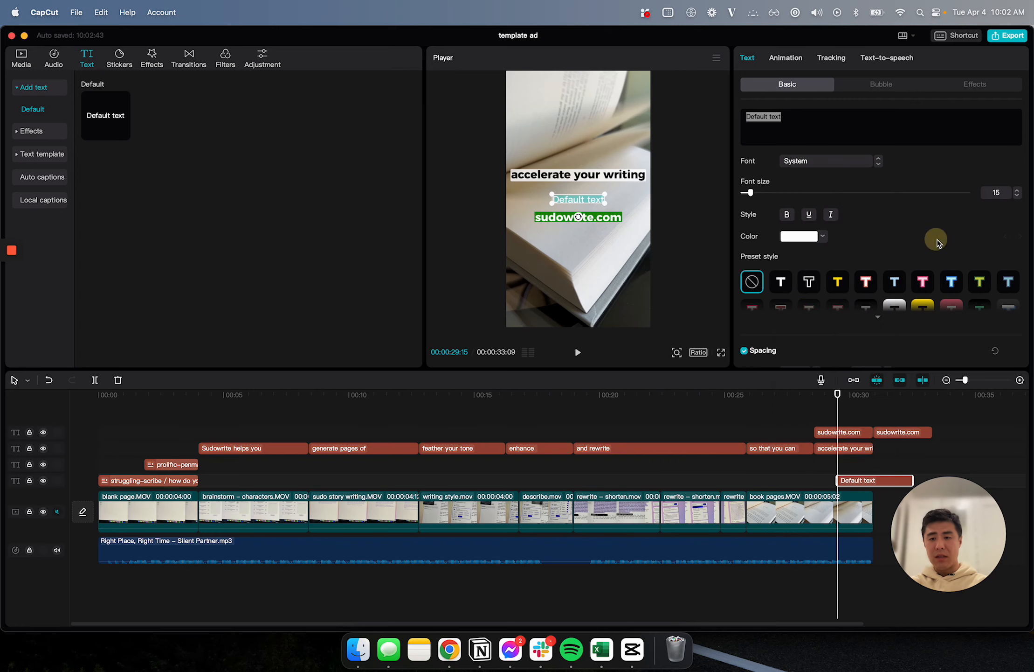
left_click(835, 162)
scroll(841, 261, "down", 5)
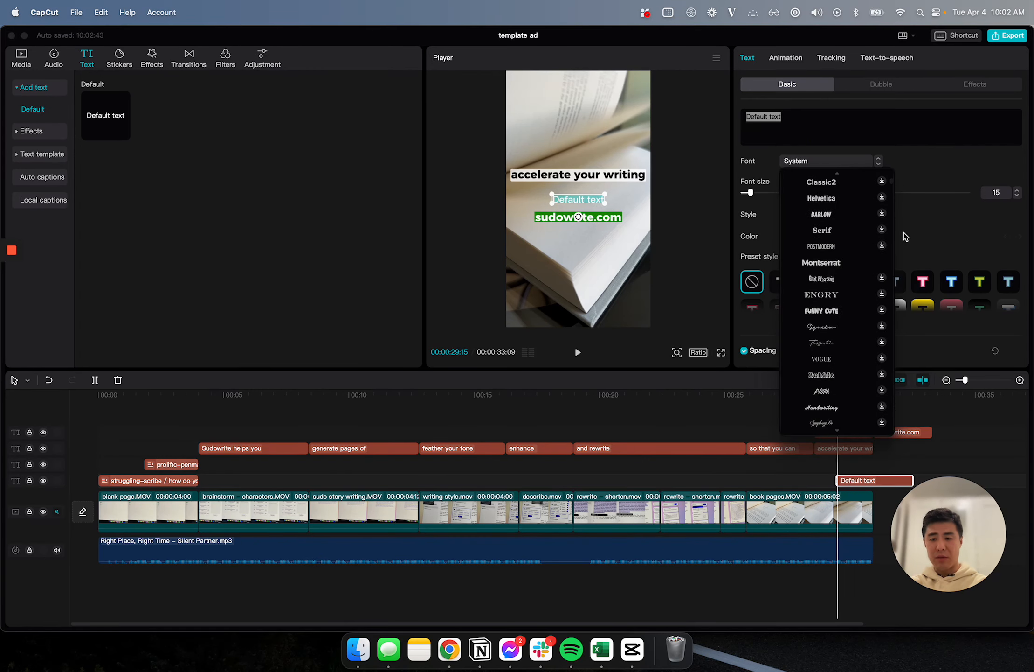
left_click(931, 232)
Set the default text's font size to 42 and apply the preset style with black letters on a white background
left_click_drag(767, 194, 771, 193)
left_click(788, 215)
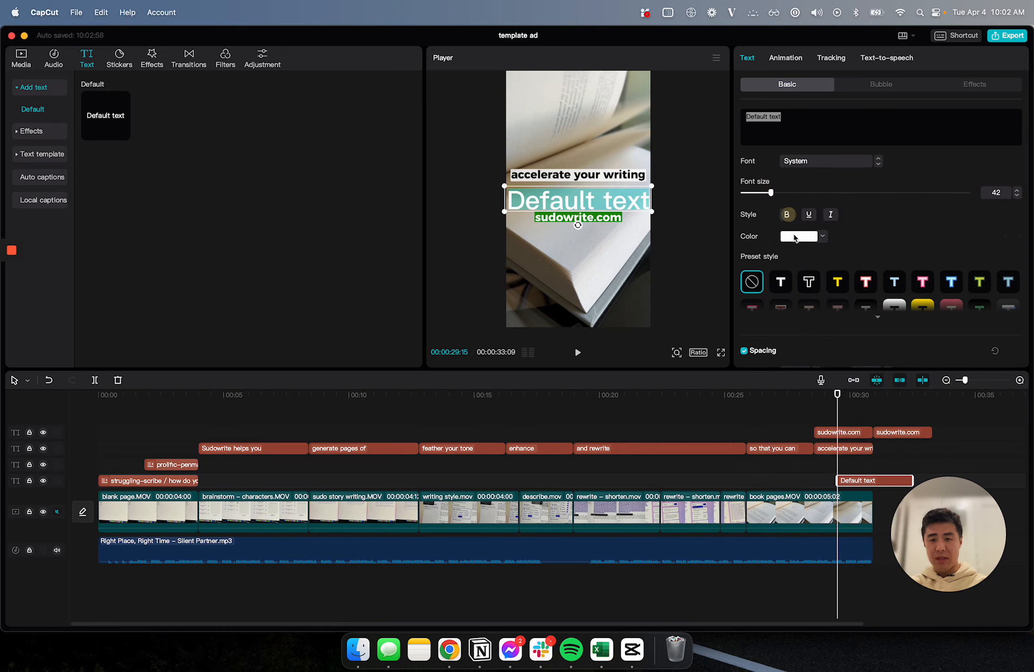
left_click(809, 281)
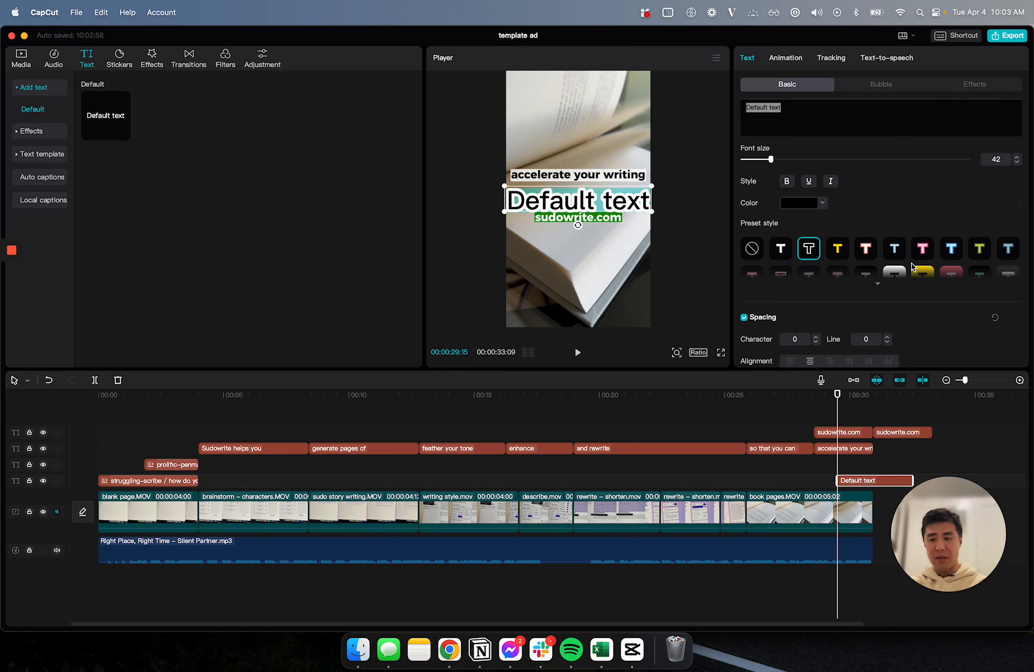
left_click(921, 273)
left_click(901, 276)
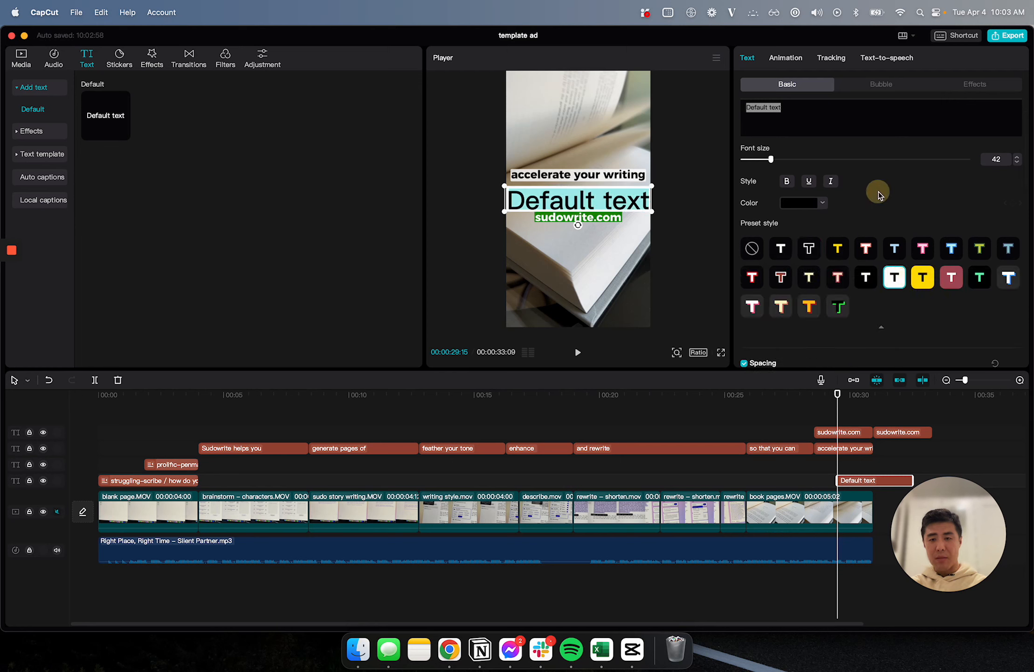
Lower the opacity of the white background behind the default text
scroll(851, 226, "down", 8)
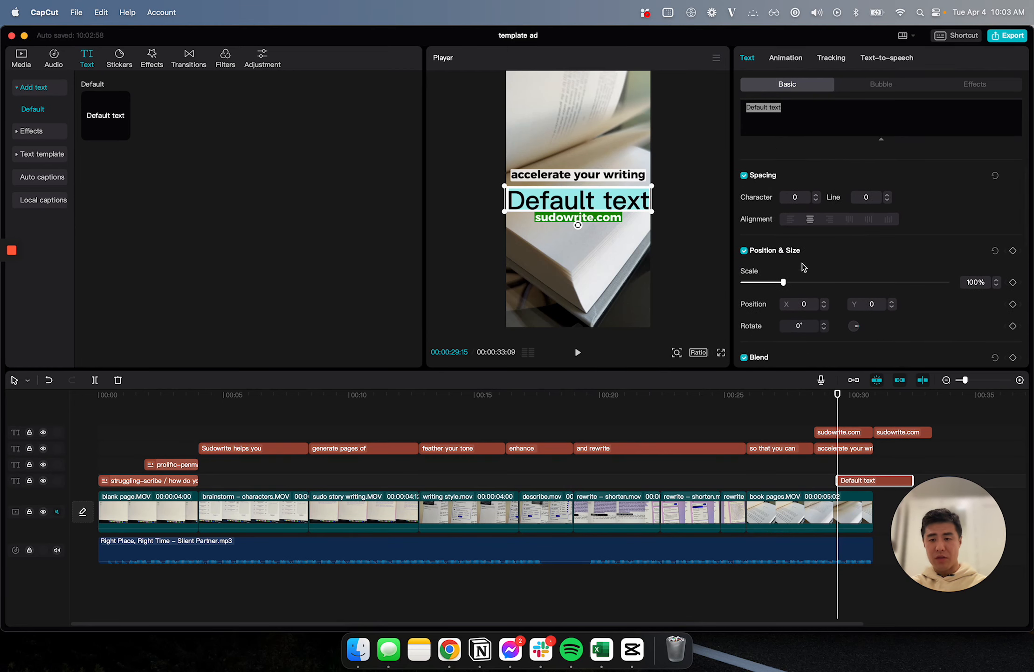
scroll(802, 266, "down", 10)
scroll(801, 266, "down", 4)
left_click_drag(834, 218, 856, 215)
scroll(857, 213, "down", 3)
Undo the default text's styling changes and its insertion on the timeline
key("super+z")
key("super+z")
key("super+z")
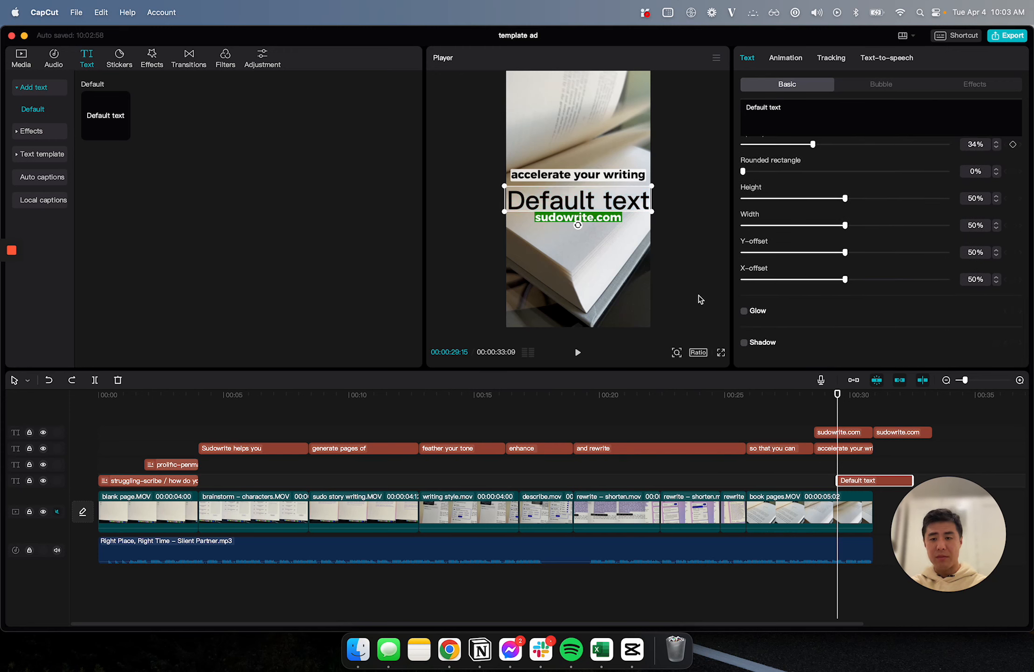
key("super+z")
key("super+z")
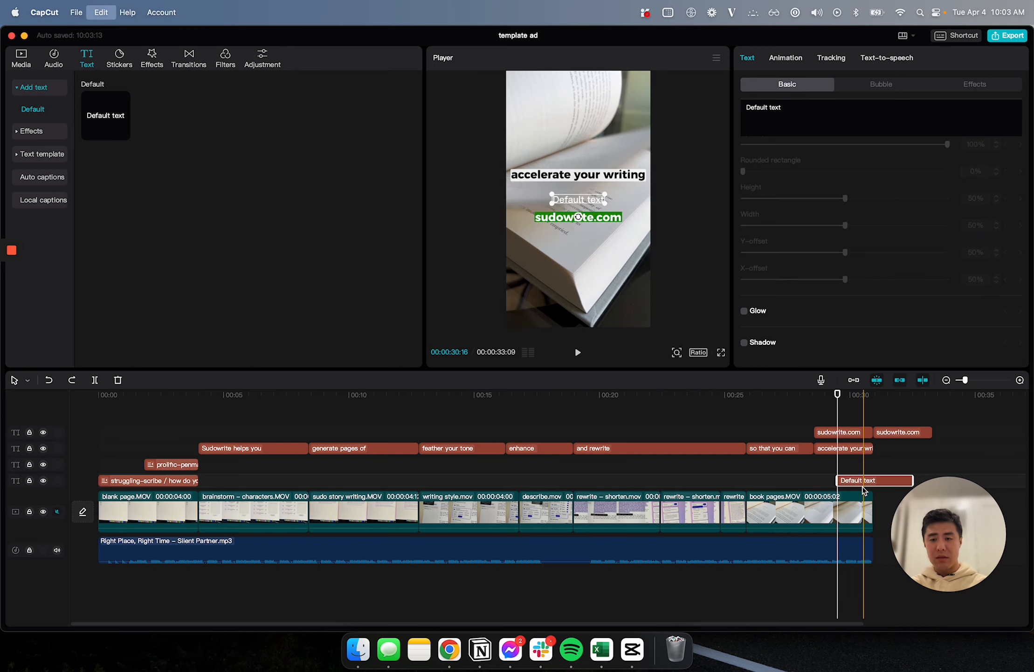
left_click(221, 131)
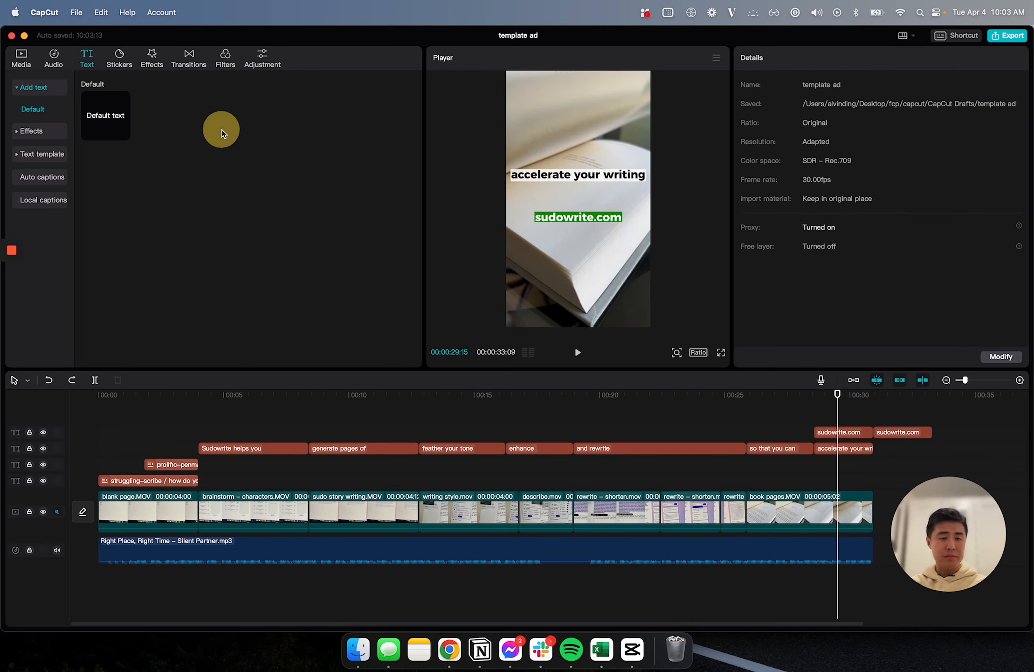
Look through the libraries of stickers, effects, transitions, filters and adjustments, including the imported LUTs
left_click(119, 63)
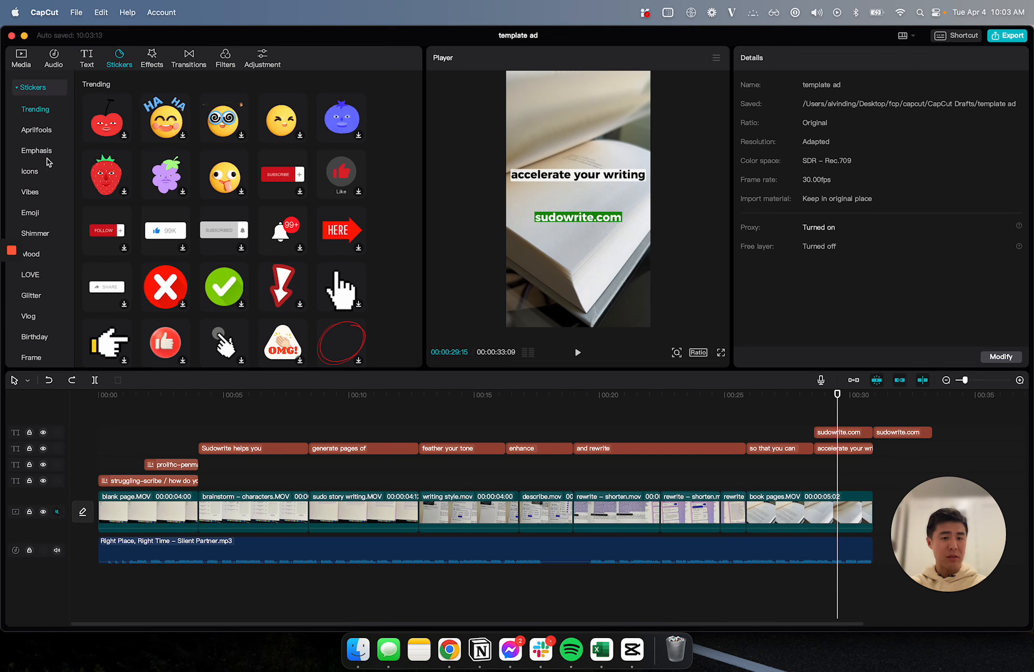
scroll(270, 275, "down", 10)
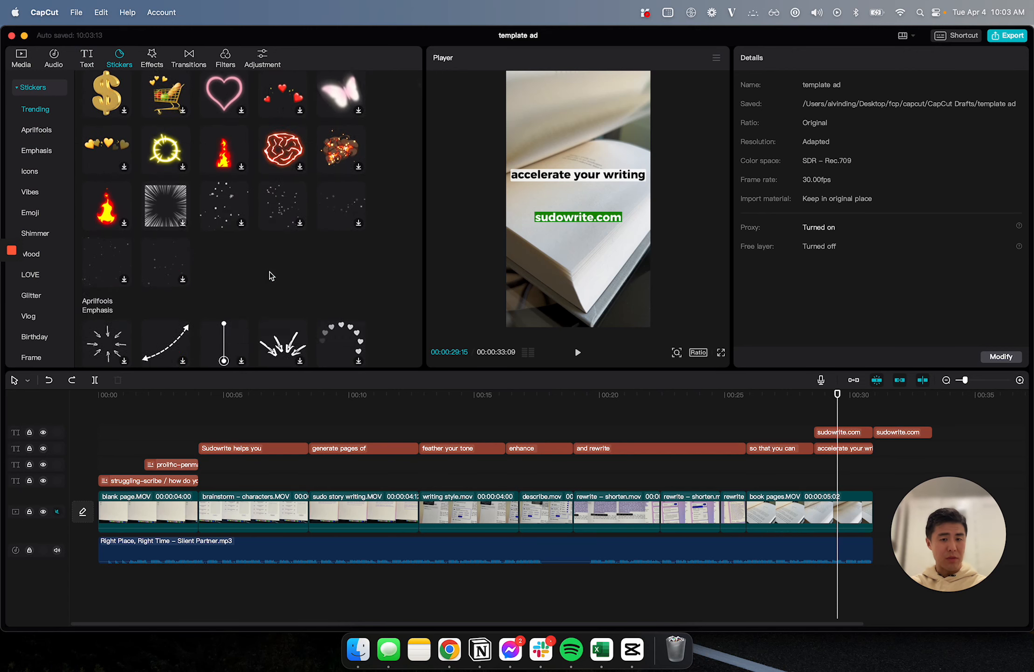
scroll(270, 275, "up", 10)
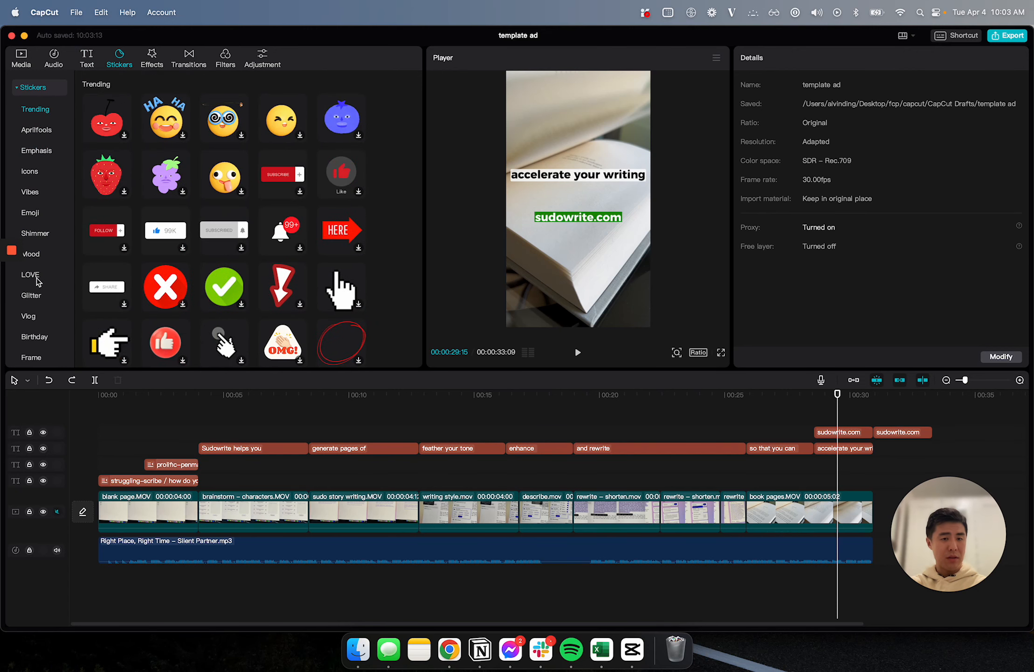
left_click(149, 61)
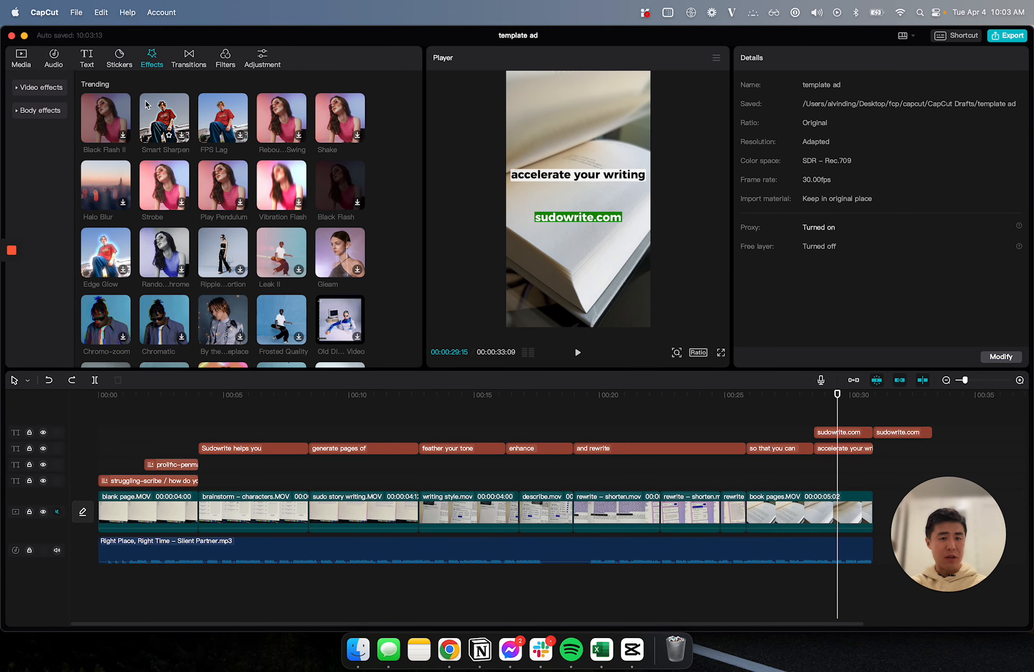
left_click(189, 57)
left_click(226, 53)
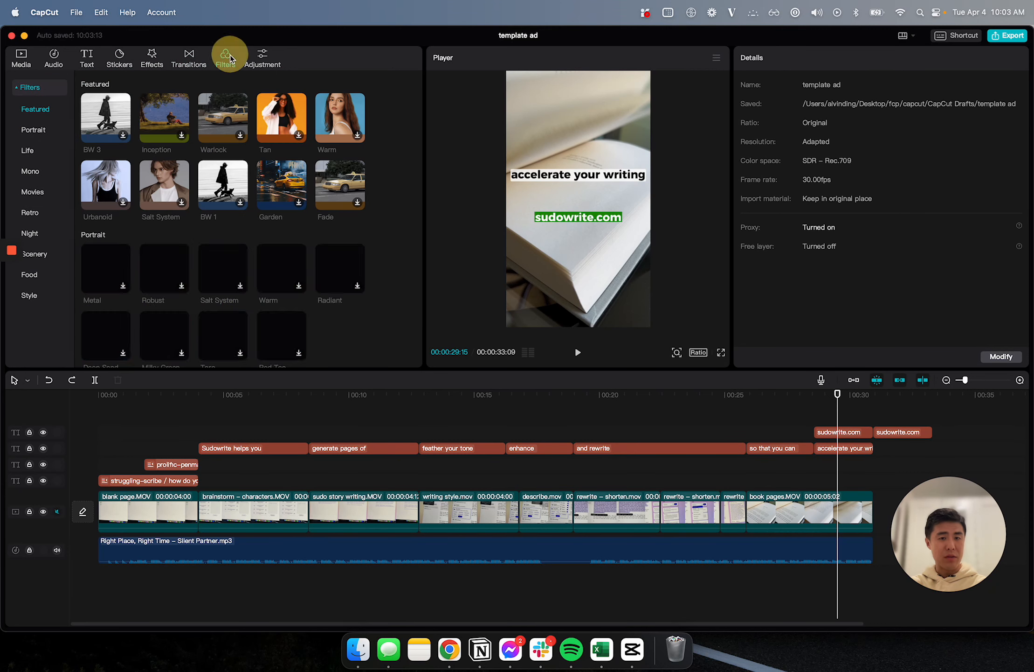
left_click(254, 55)
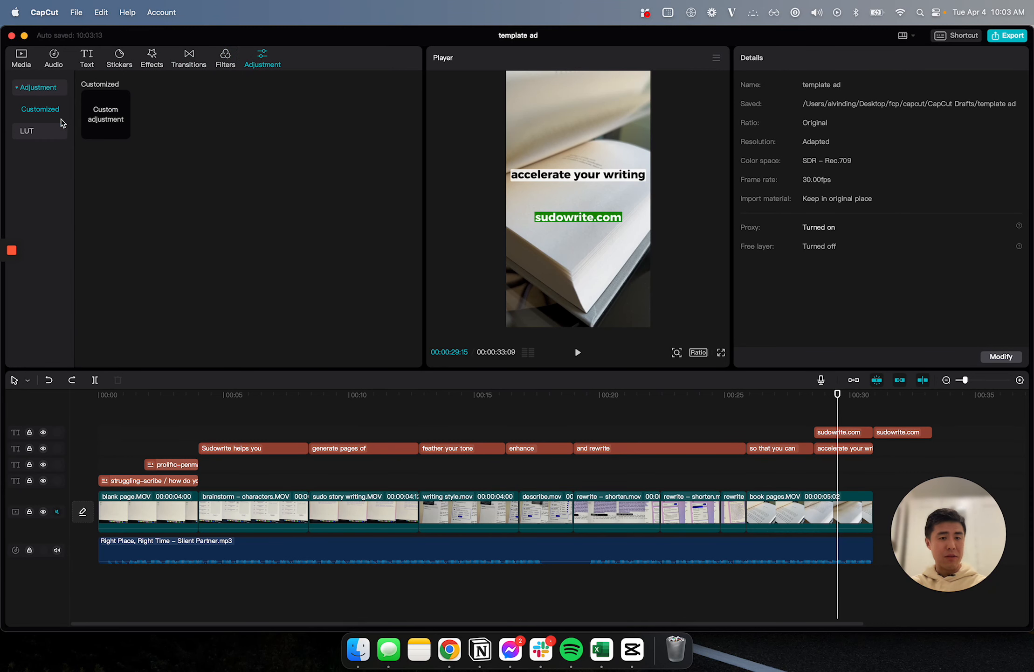
left_click(32, 134)
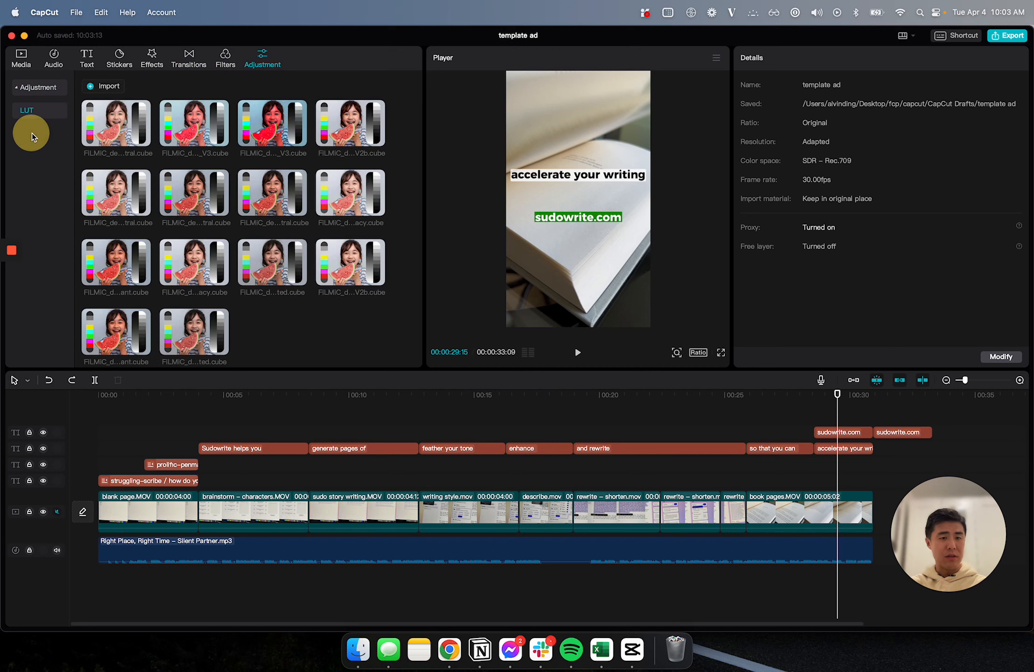
Return to the text library and show the trending text effects
left_click(117, 56)
left_click(87, 64)
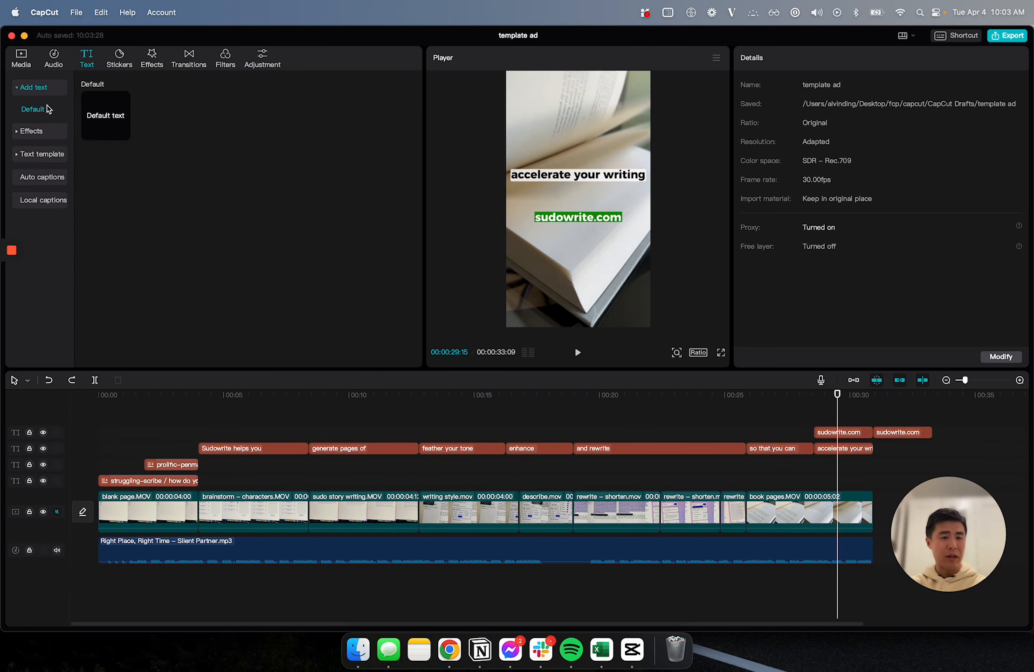
left_click(19, 132)
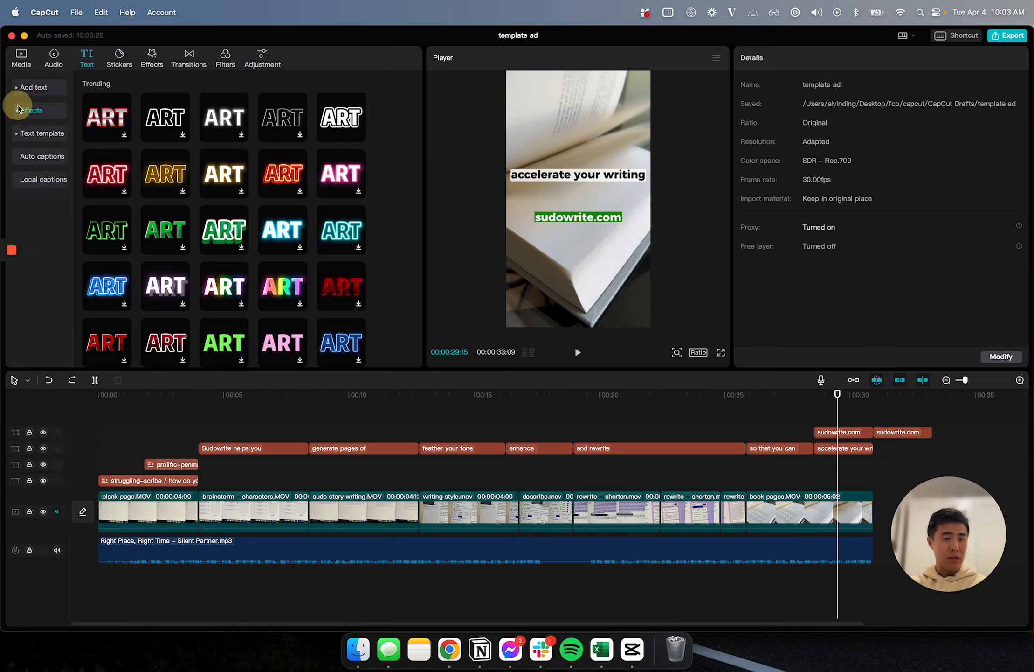